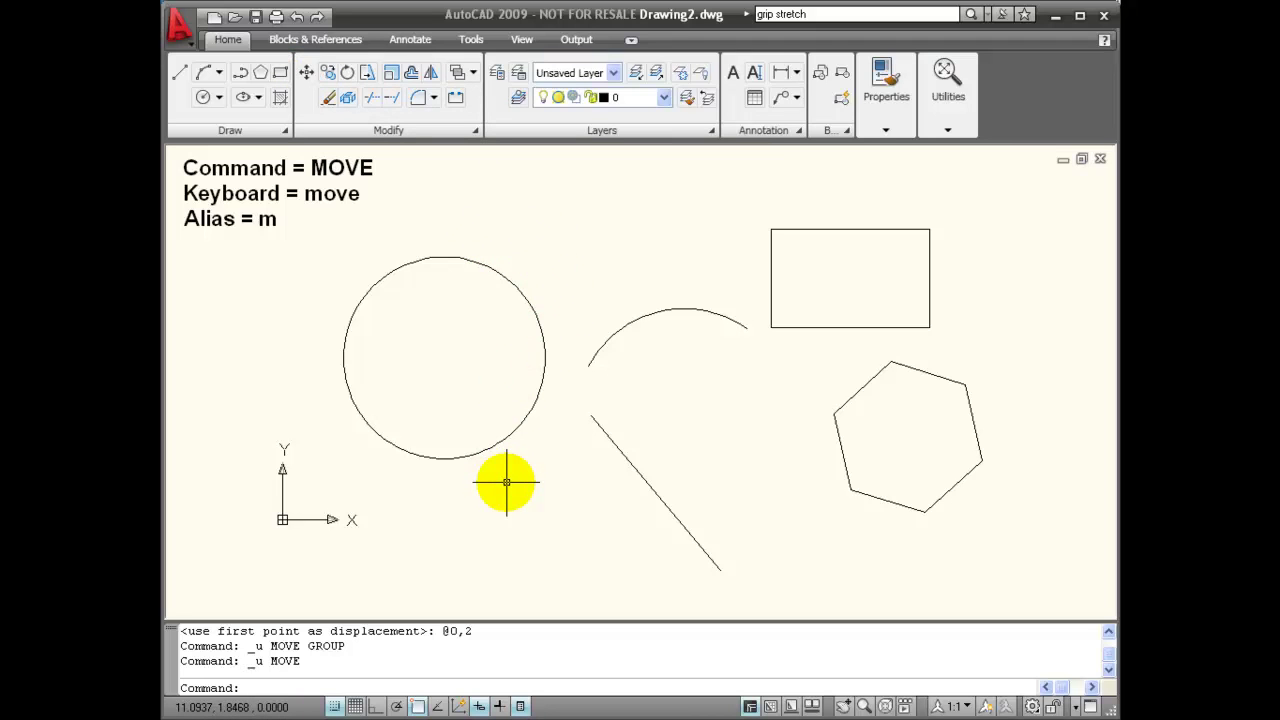
# Move the circle 2 units at 90 degrees with its centre as the base point, and undo that move.
pyautogui.write('m')
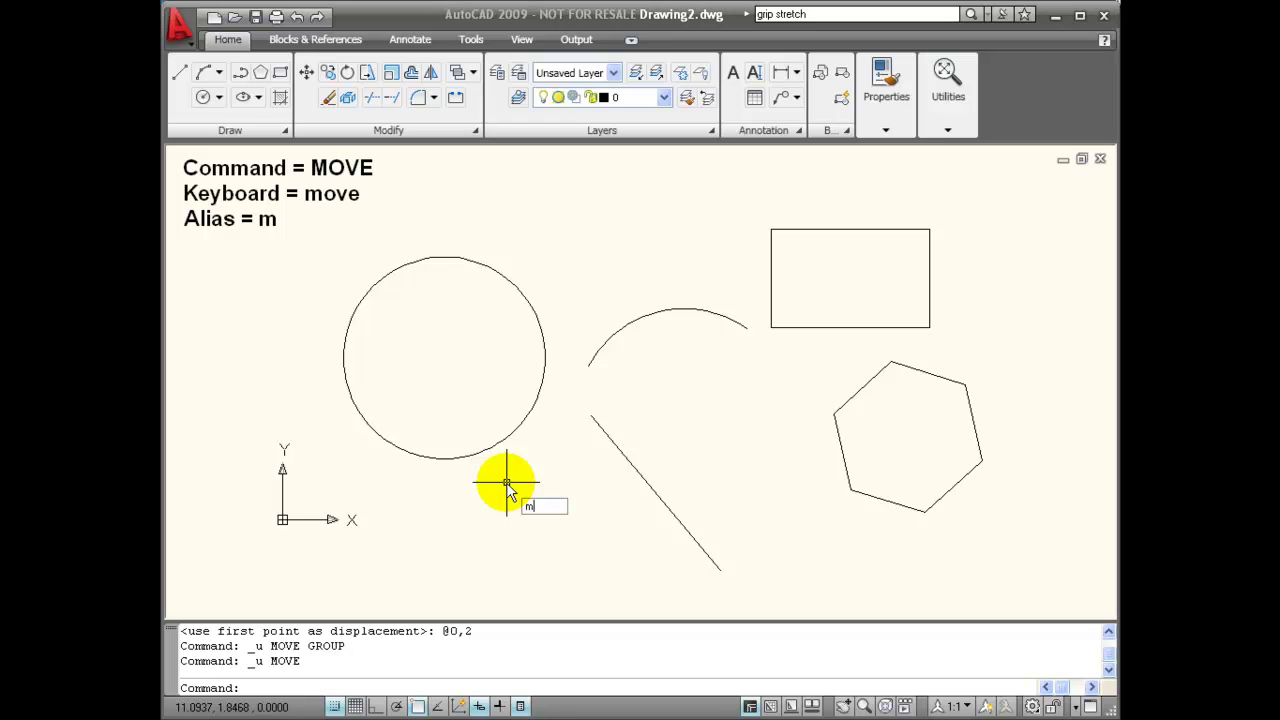
pyautogui.press('Return')
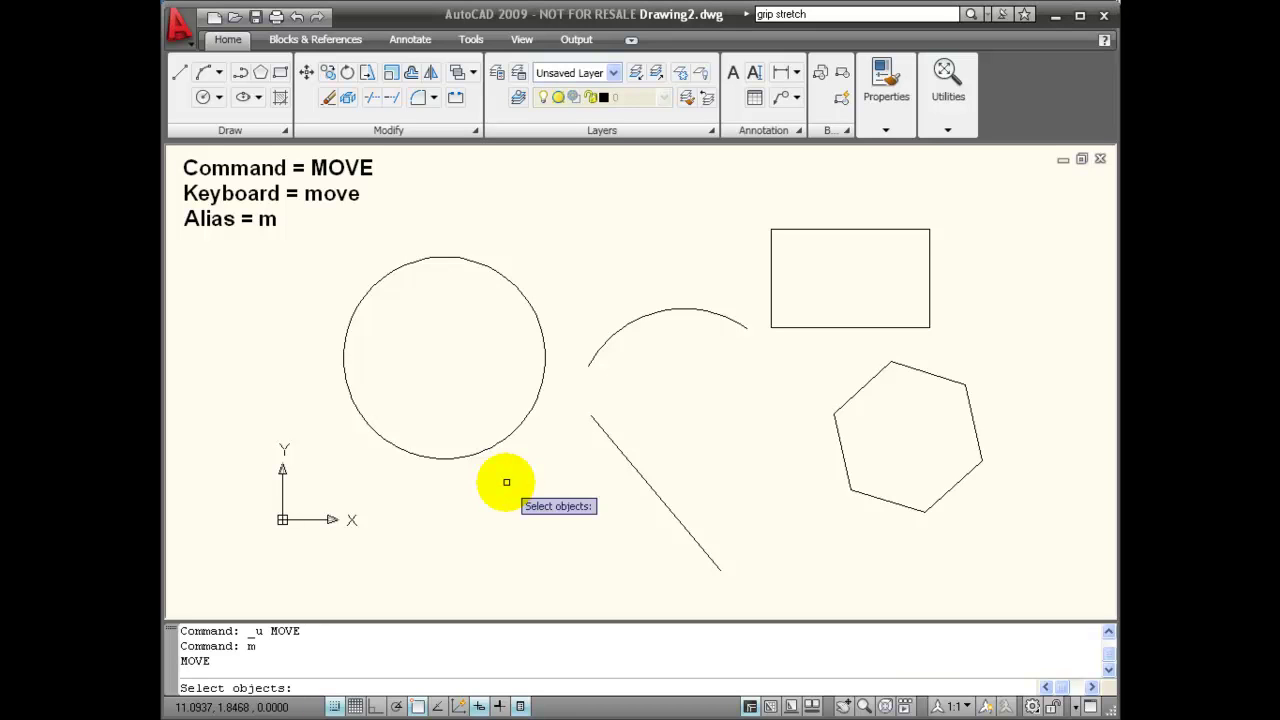
pyautogui.click(538, 318)
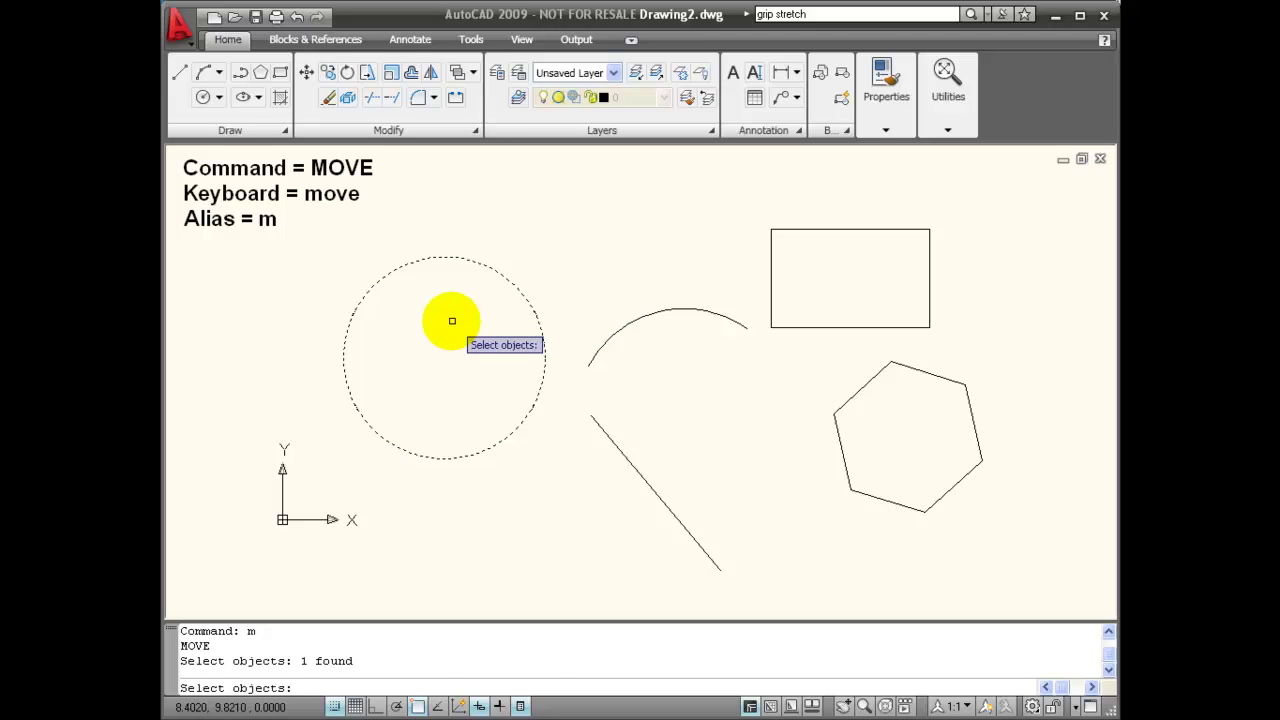
pyautogui.press('Return')
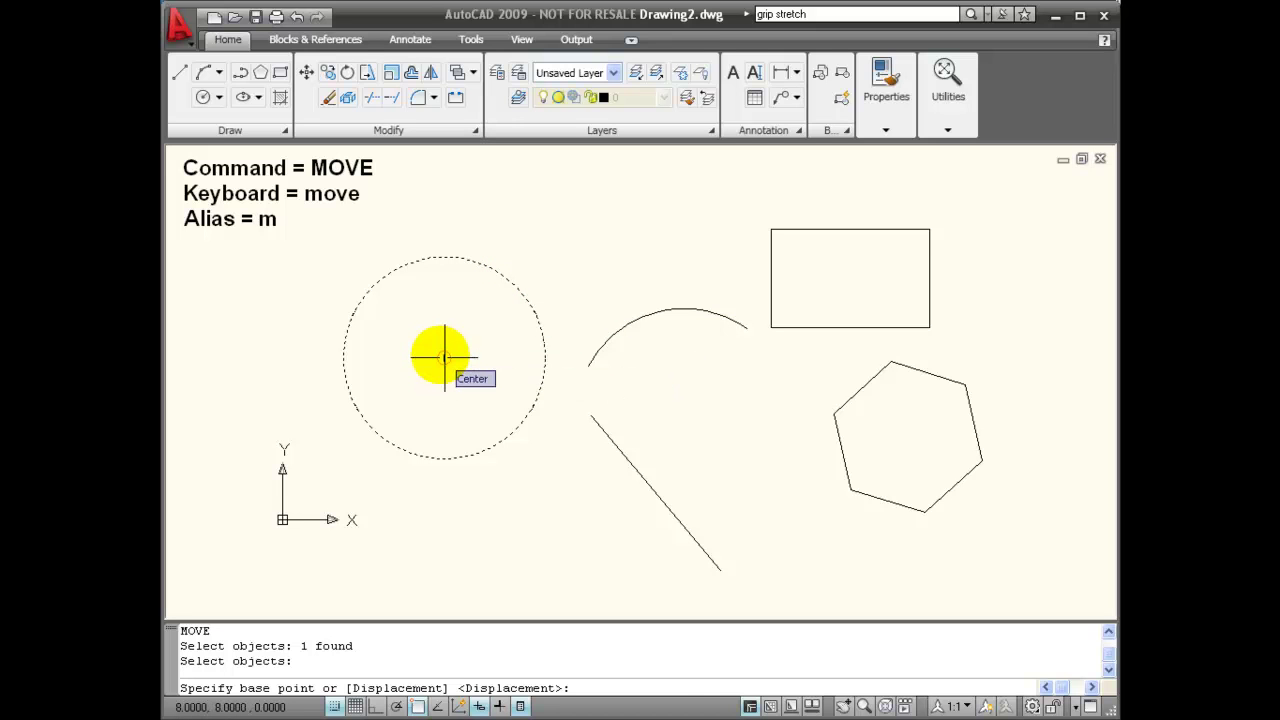
pyautogui.click(445, 357)
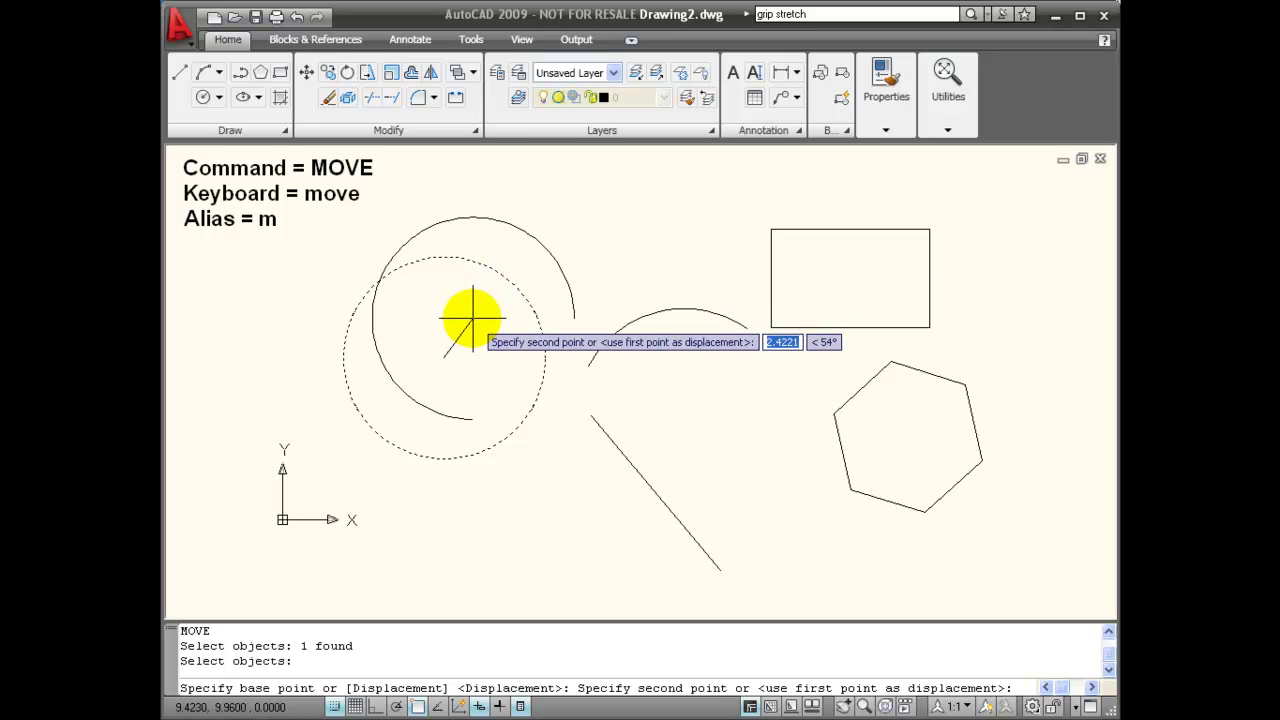
pyautogui.write('2')
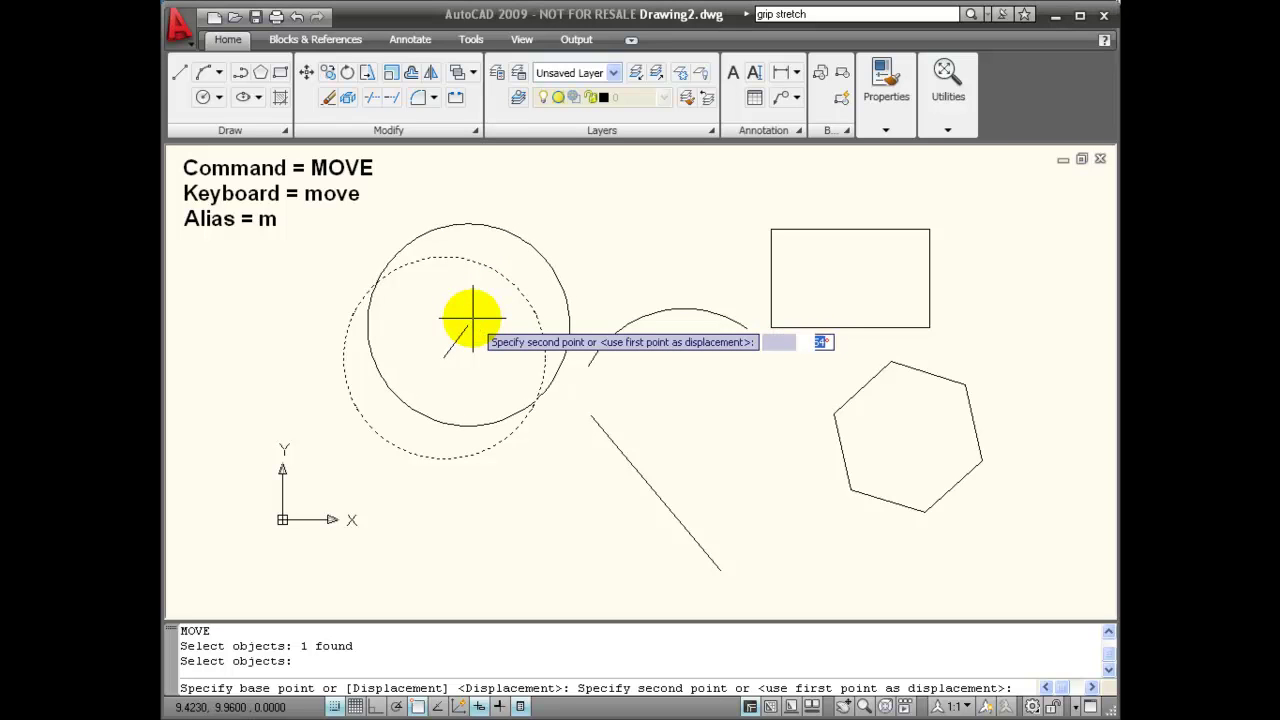
pyautogui.press('Tab')
pyautogui.write('9')
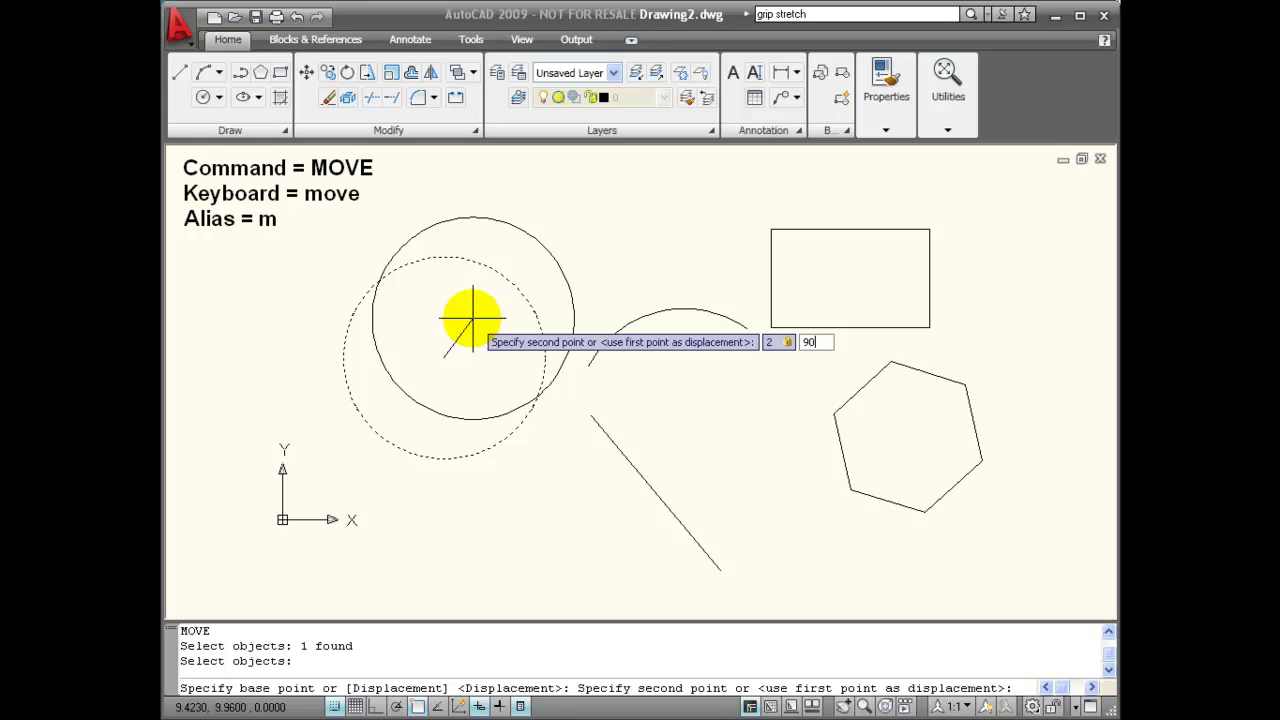
pyautogui.write('0')
pyautogui.press('Return')
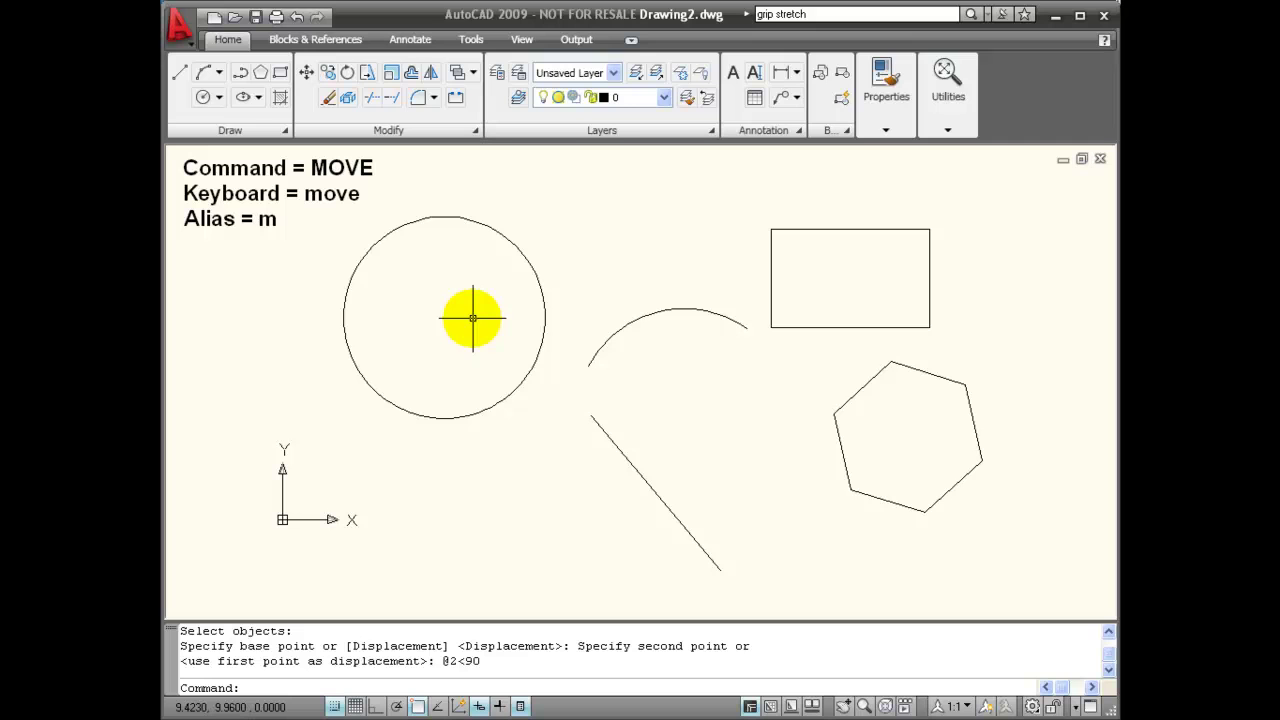
pyautogui.hotkey('ctrl', 'z')
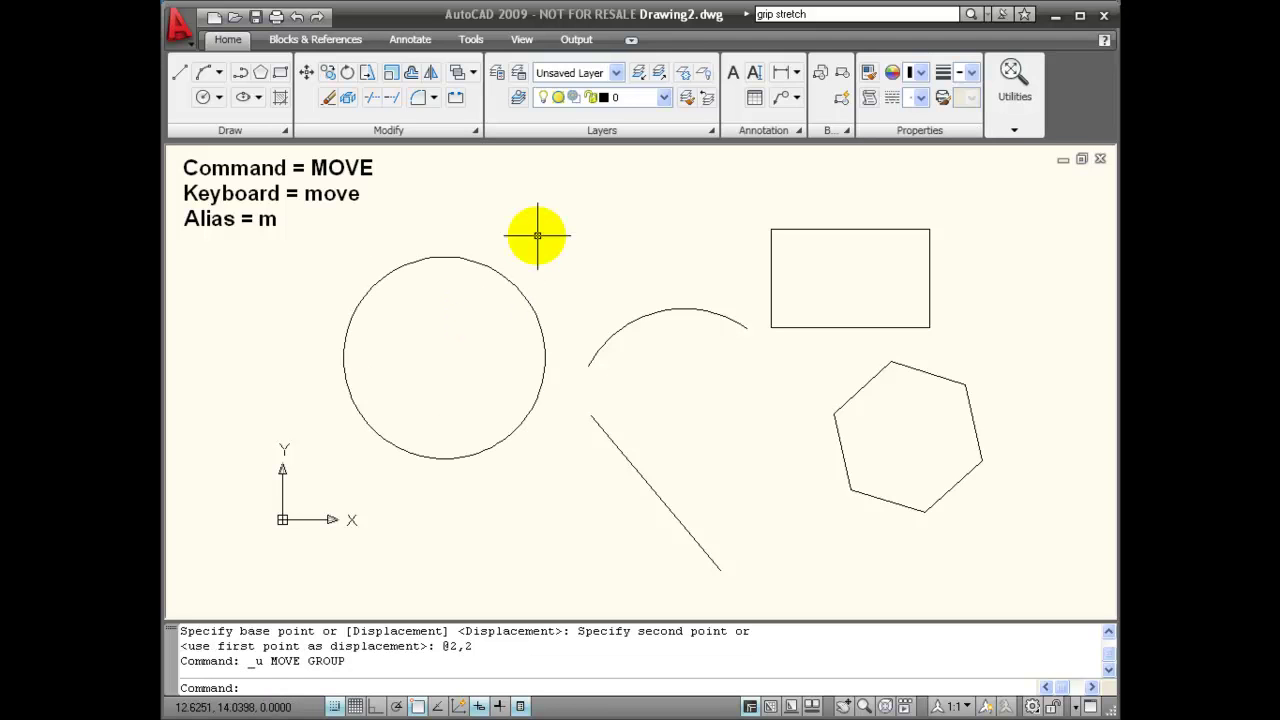
# Preselect the circle and move it from its centre, entering 2 and 2 as the second-point values.
pyautogui.click(510, 279)
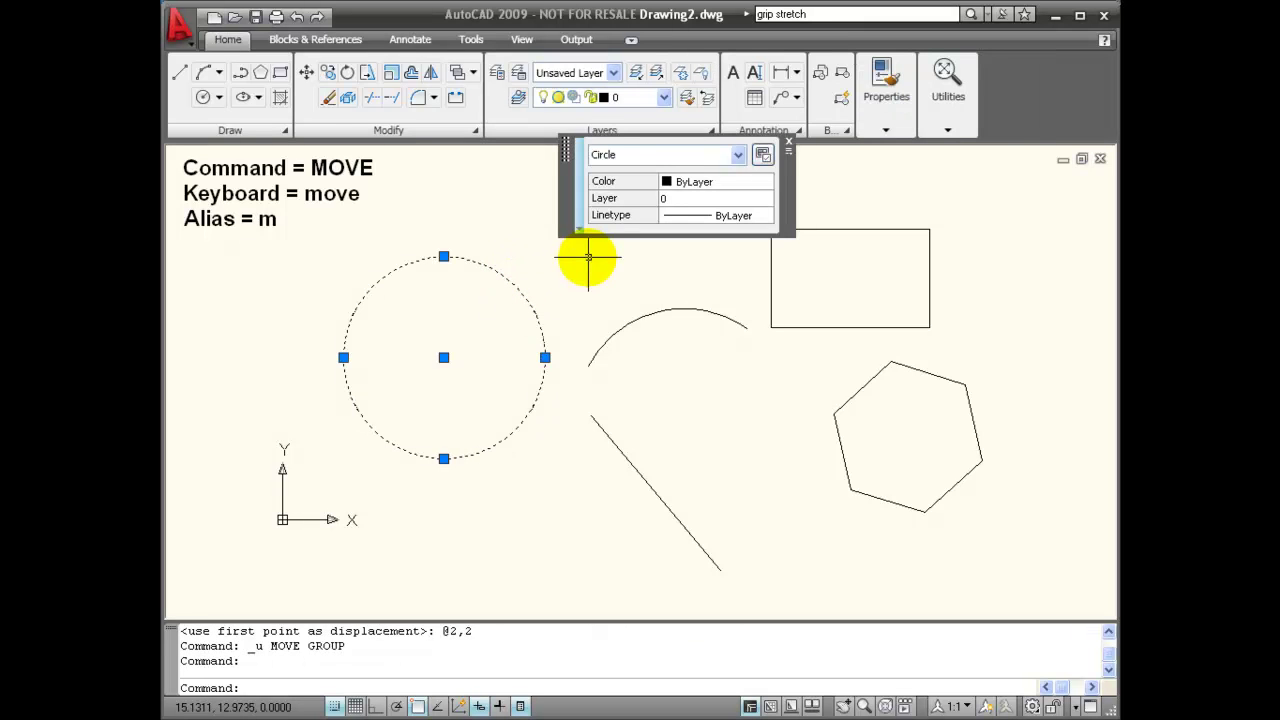
pyautogui.click(306, 74)
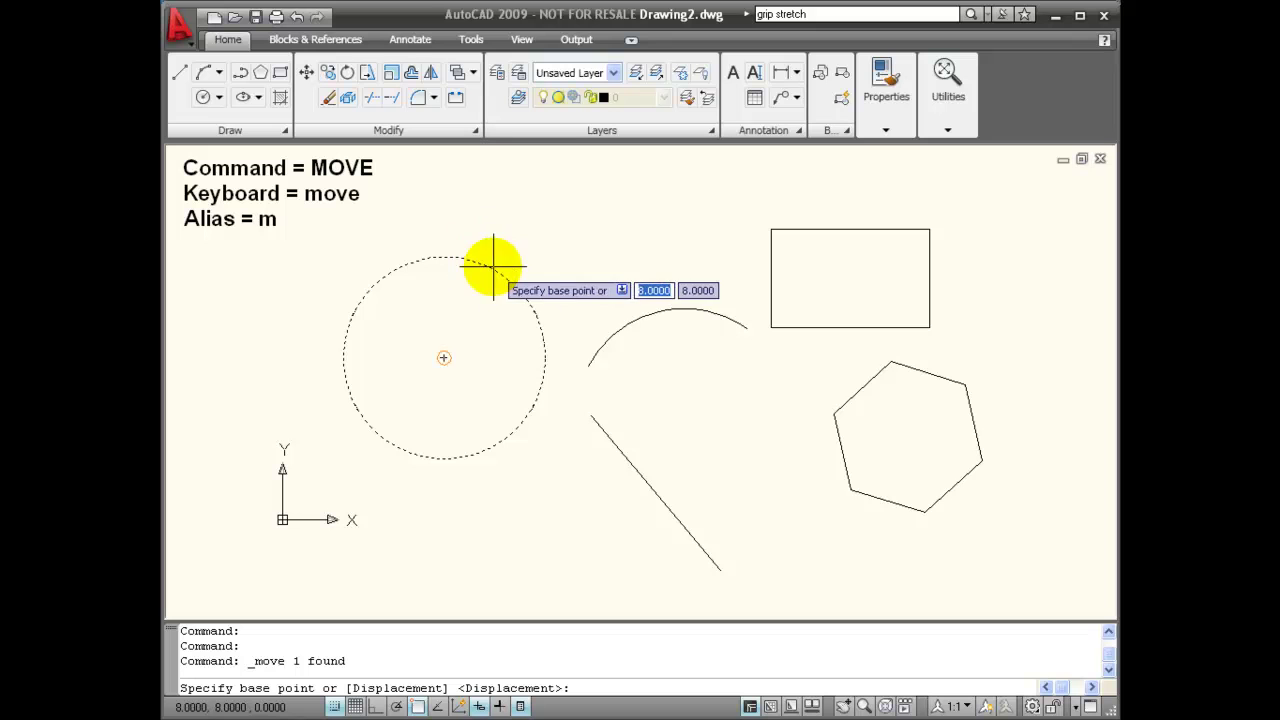
pyautogui.click(441, 357)
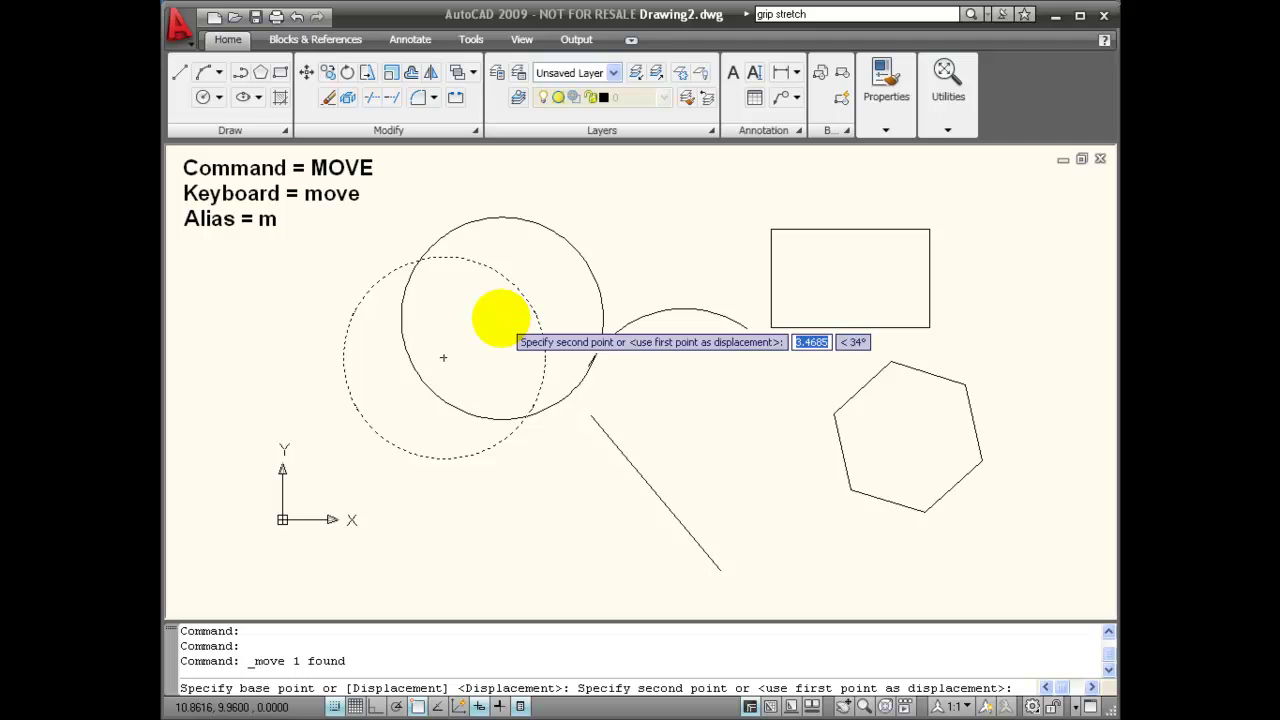
pyautogui.write('2')
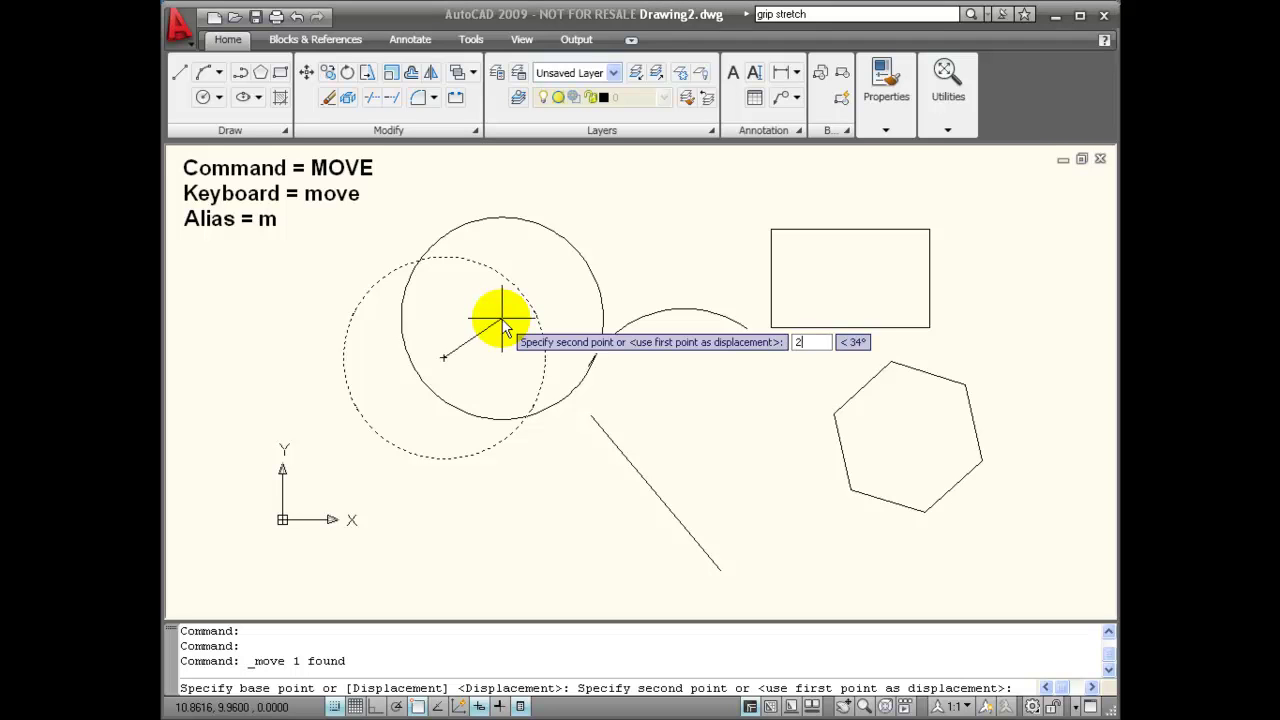
pyautogui.press('Tab')
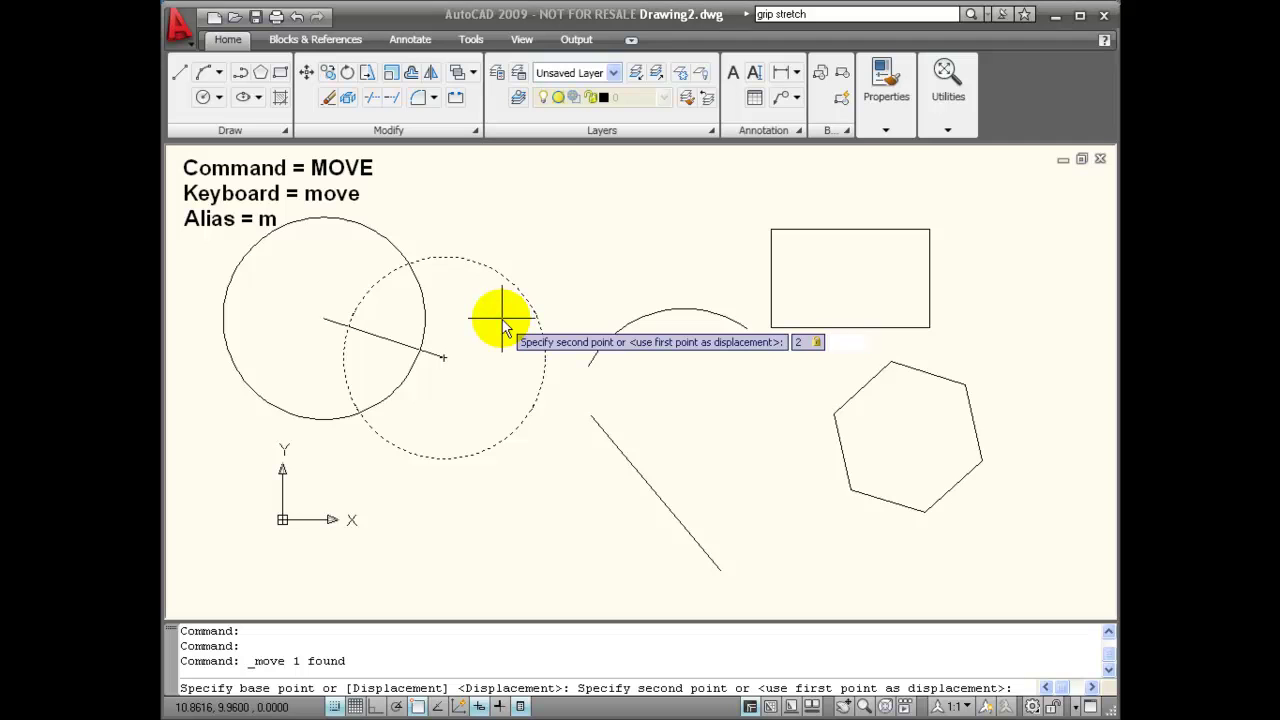
pyautogui.write('2')
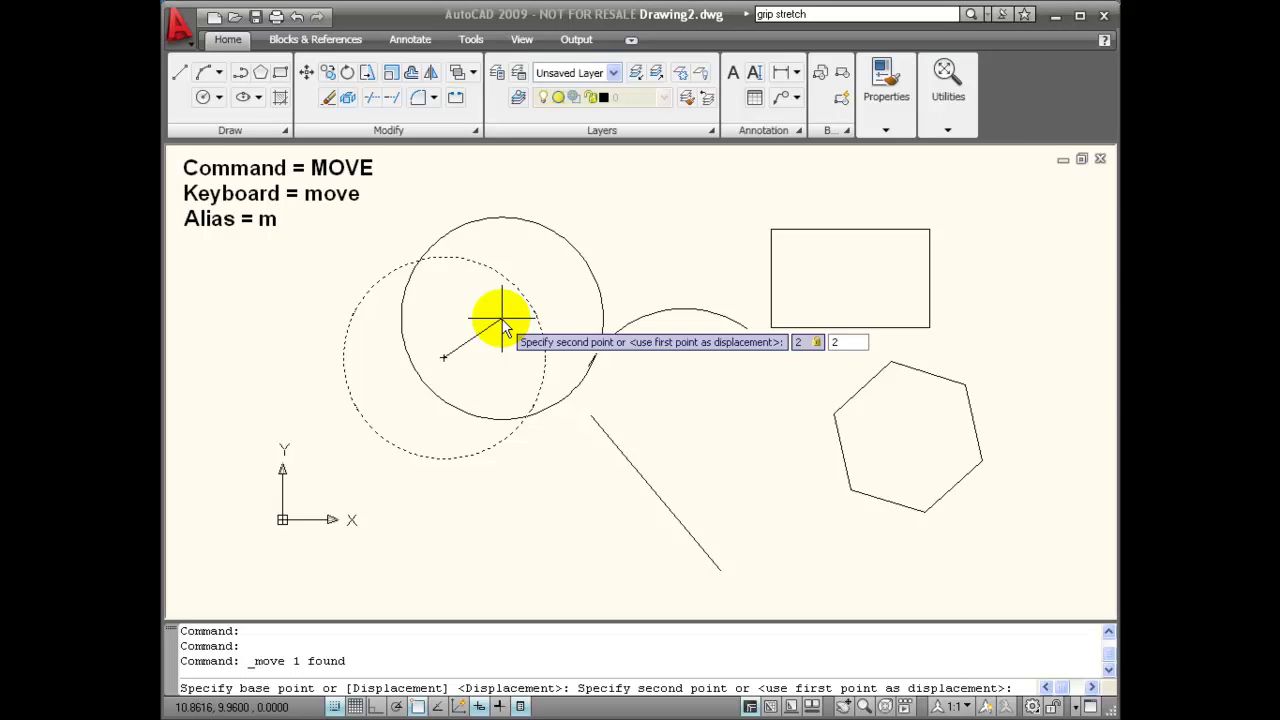
pyautogui.press('Return')
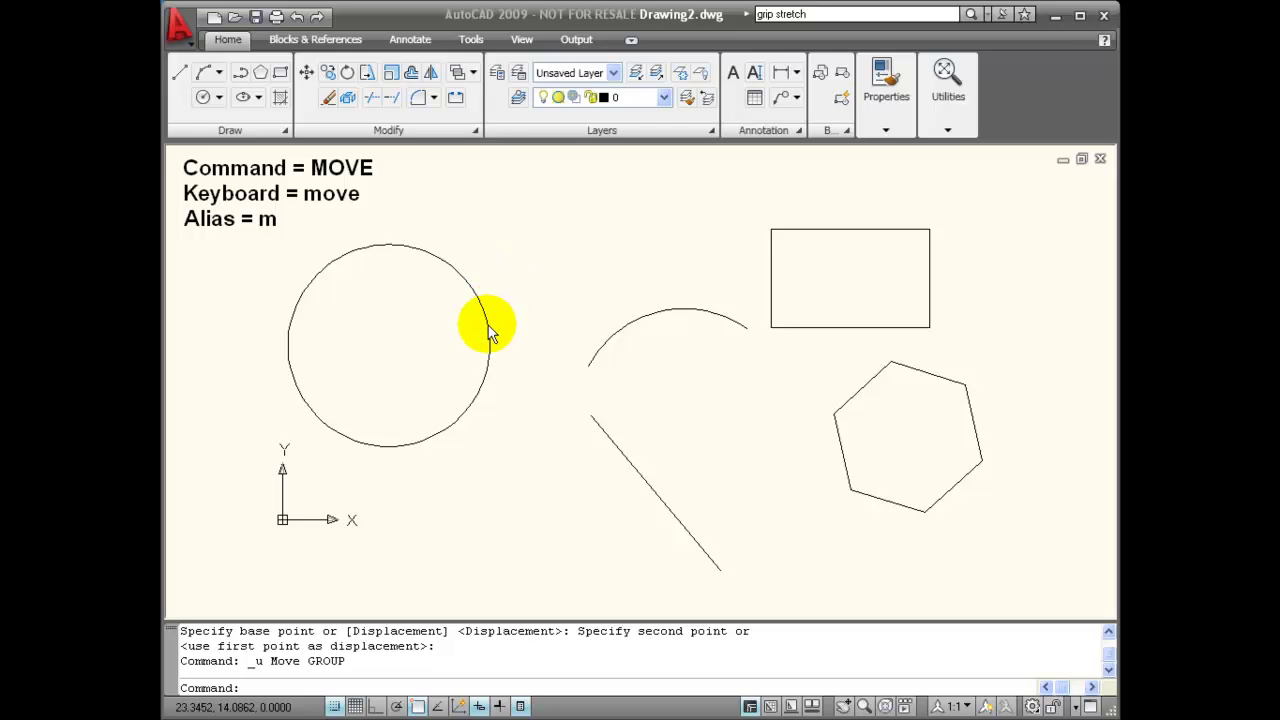
# Move the circle by its centre onto the upper endpoint of the diagonal line.
pyautogui.click(497, 321)
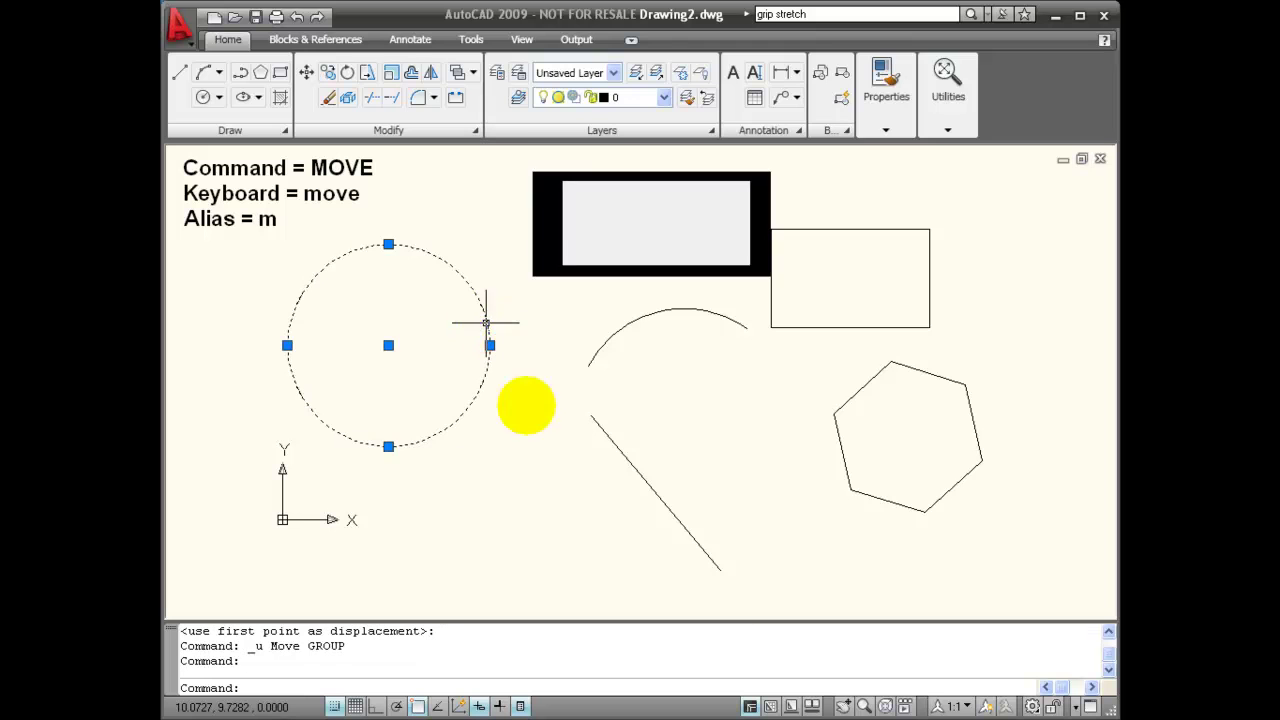
pyautogui.rightClick(544, 540)
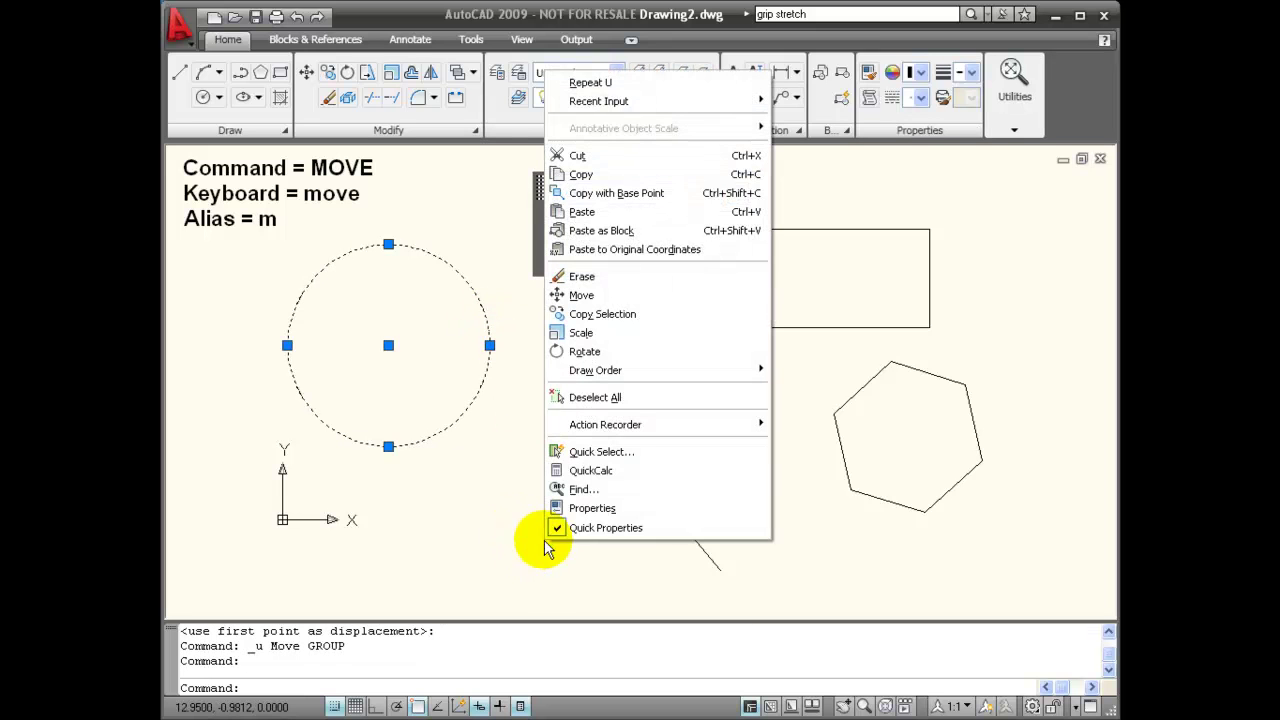
pyautogui.click(658, 300)
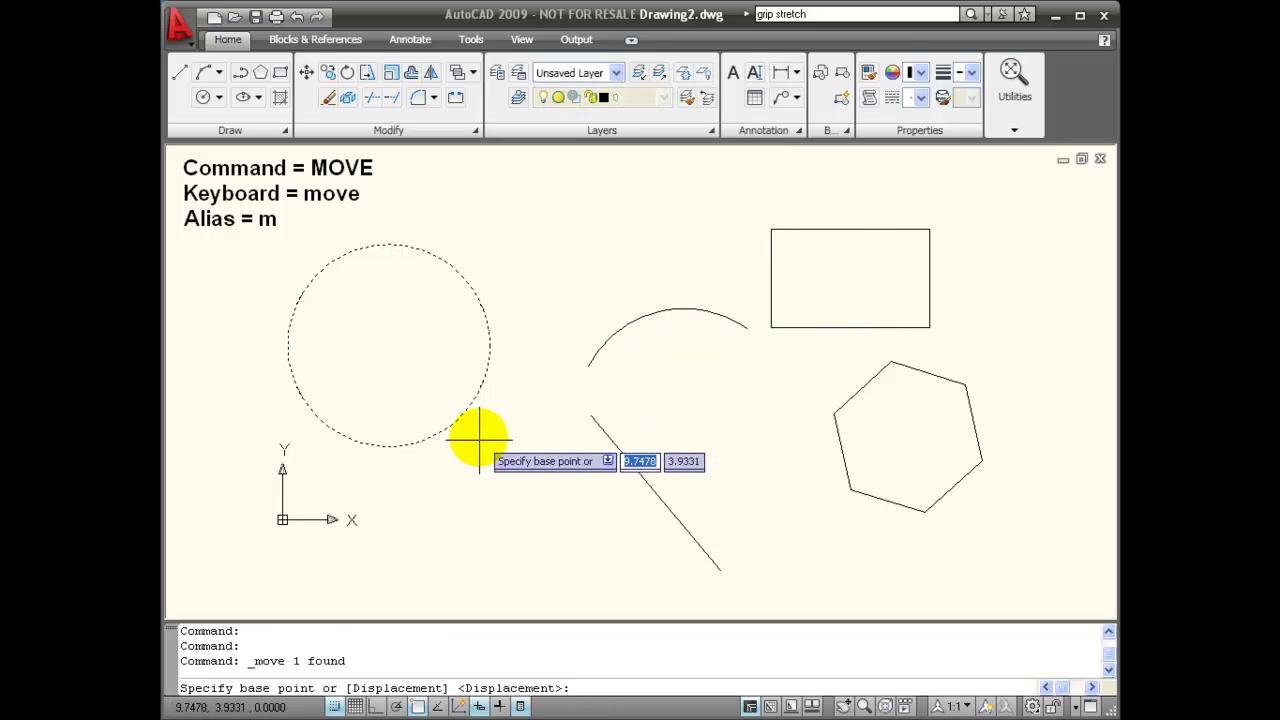
pyautogui.click(386, 343)
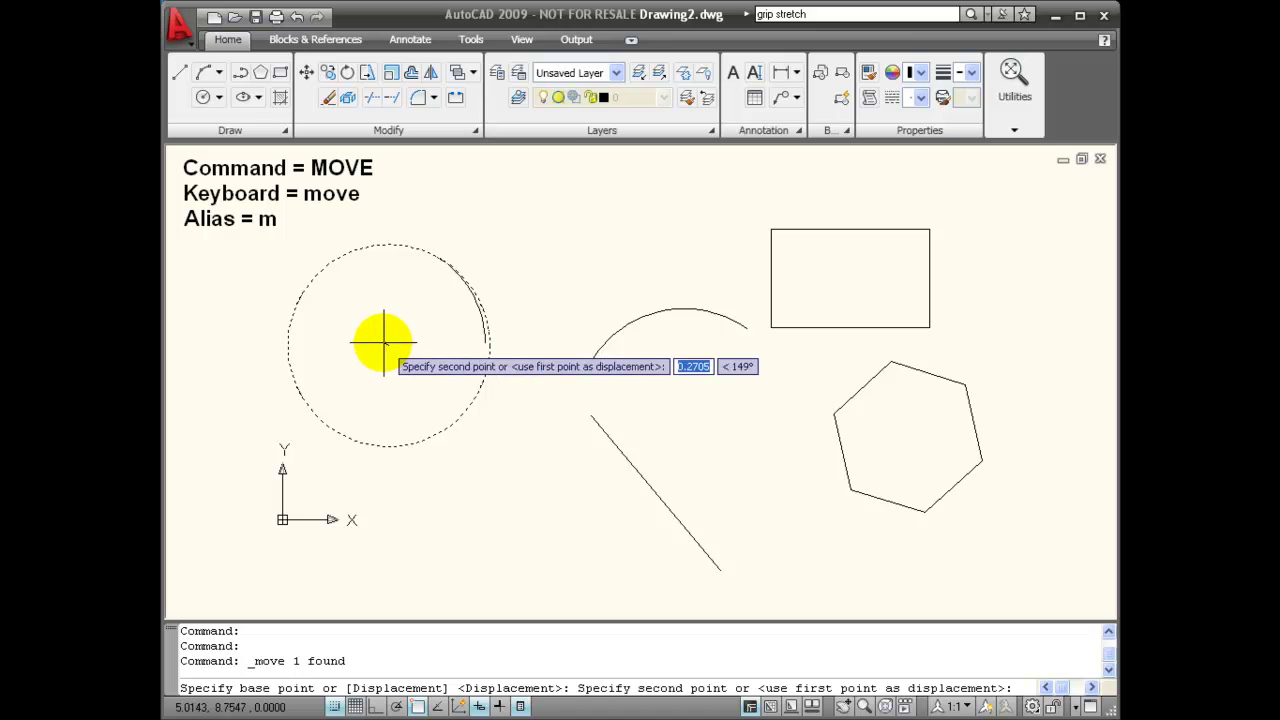
pyautogui.click(592, 416)
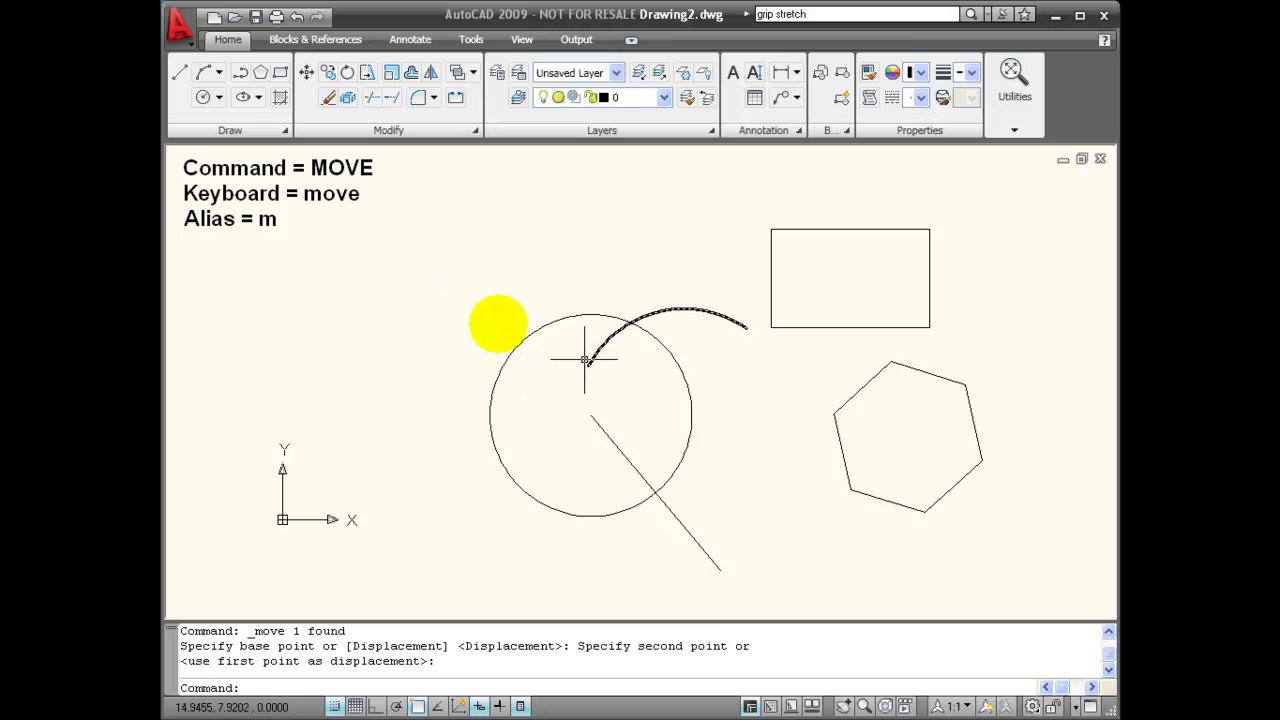
# Window-select the circle, arc and line and move them together from the circle's centre, leftward and slightly up.
pyautogui.click(425, 268)
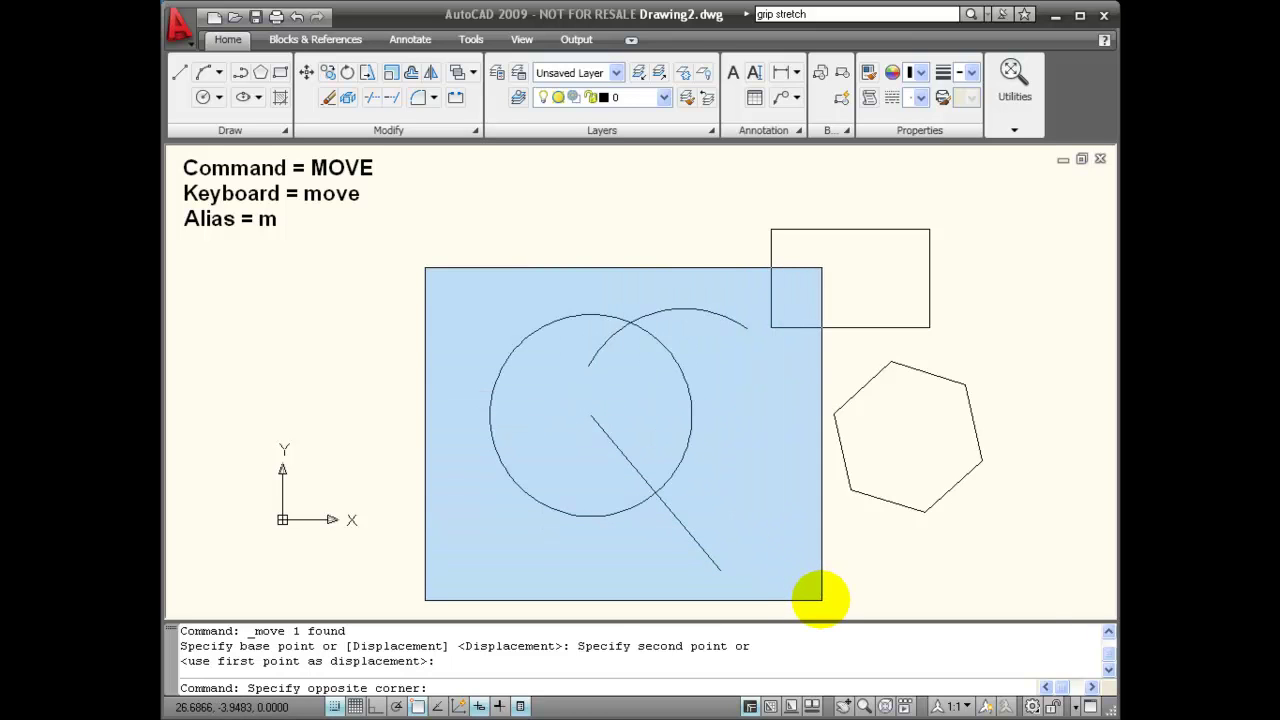
pyautogui.click(822, 600)
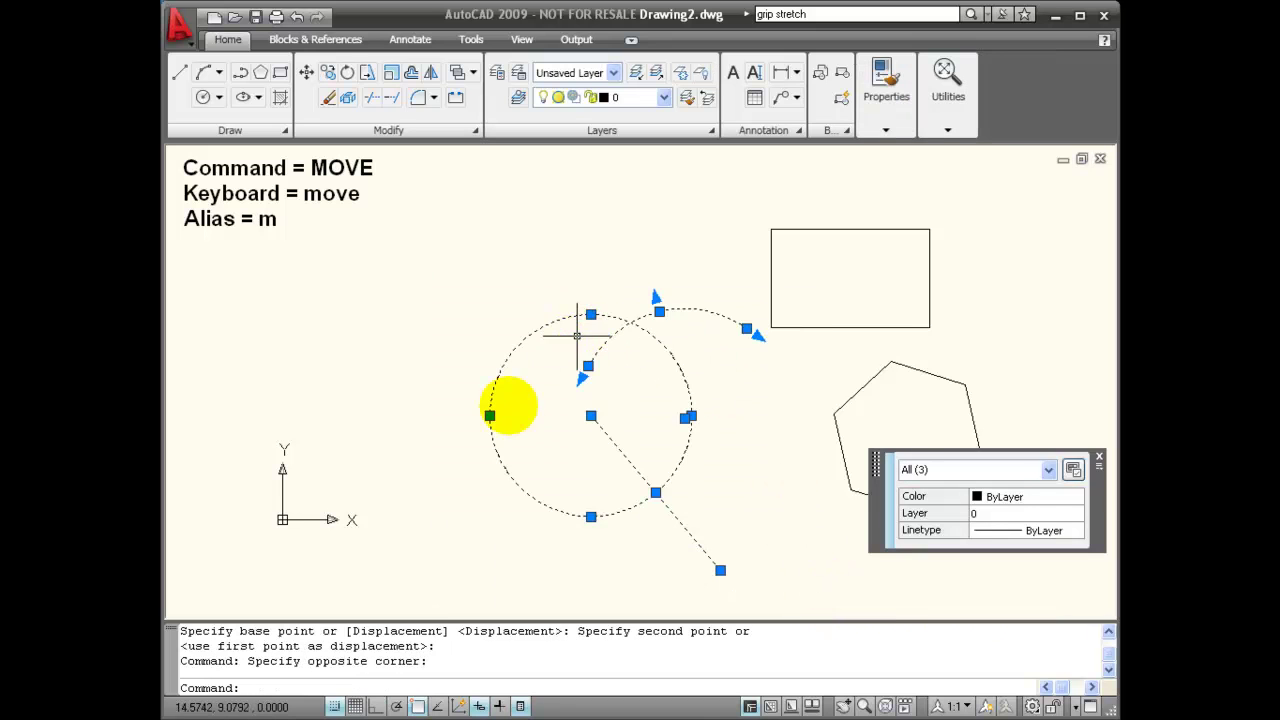
pyautogui.rightClick(550, 566)
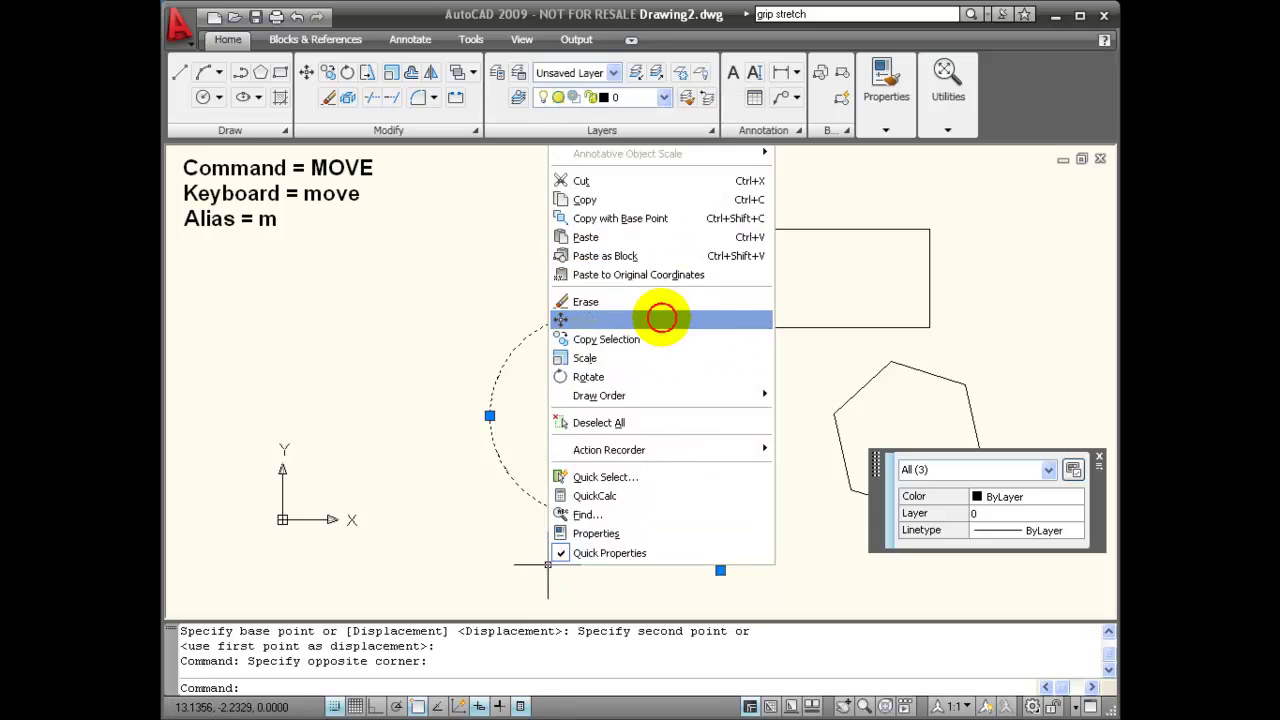
pyautogui.click(662, 320)
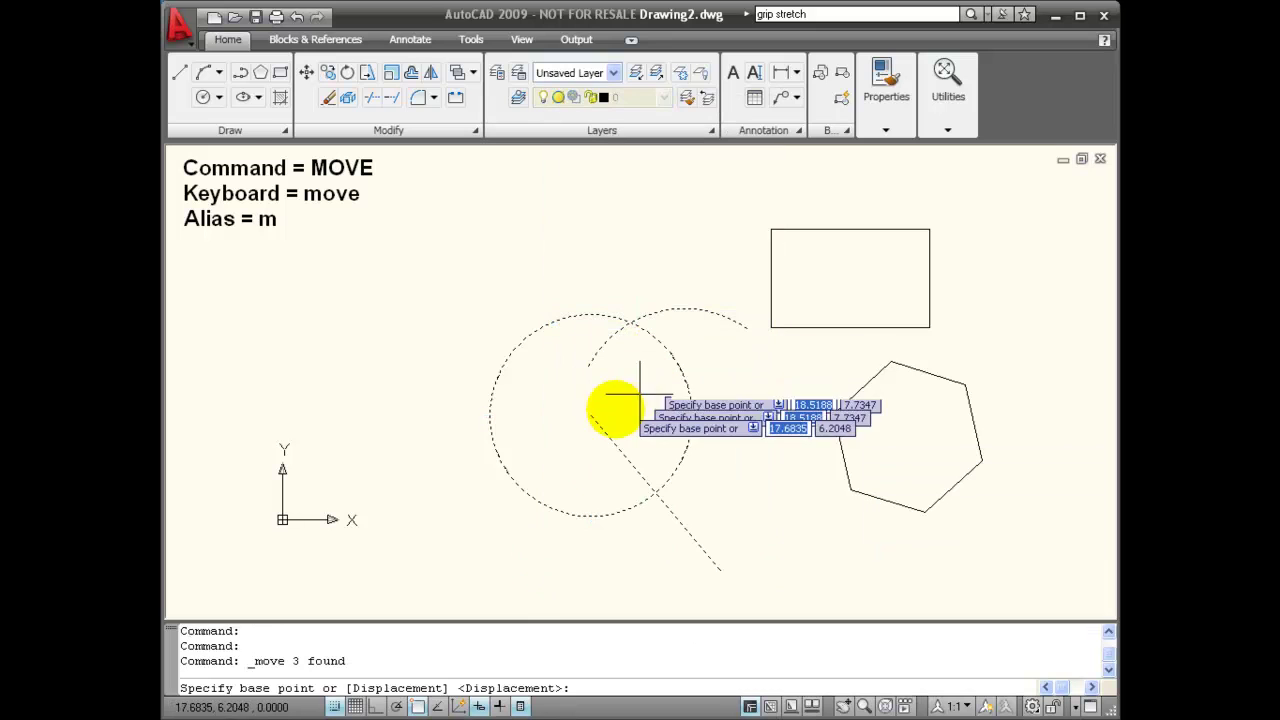
pyautogui.click(585, 418)
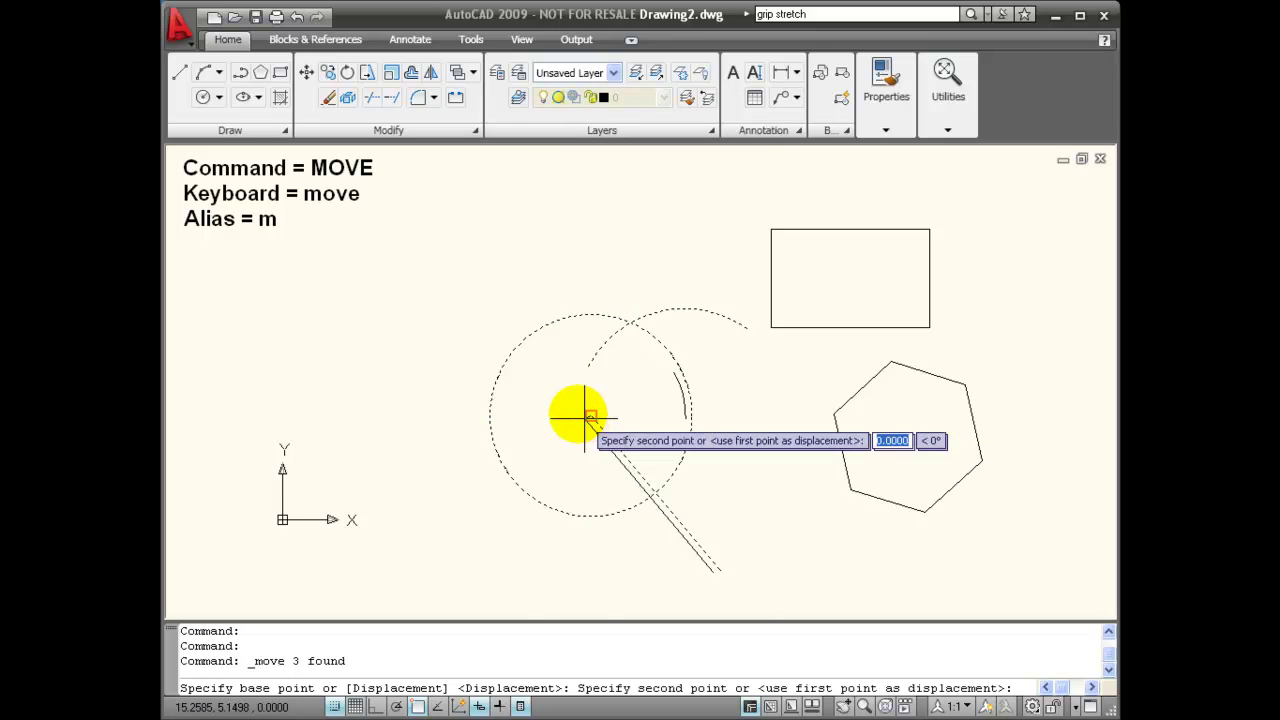
pyautogui.click(463, 389)
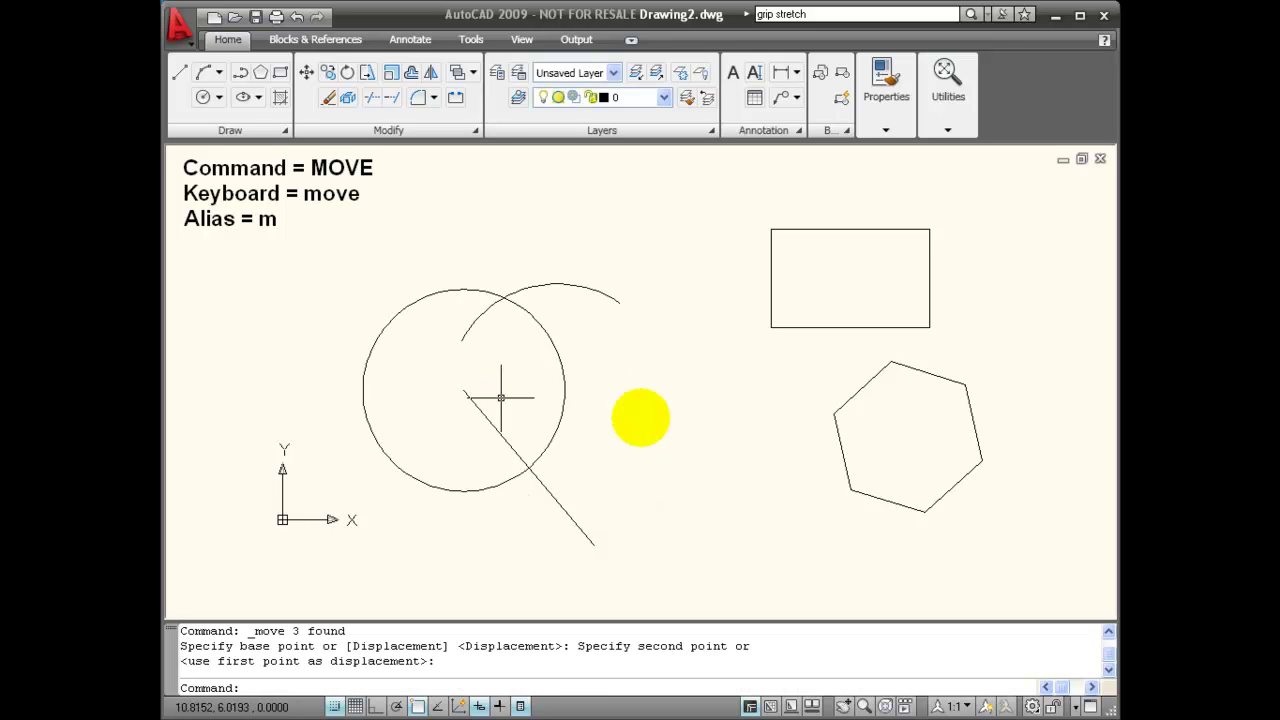
# Cancel any active selection and undo the last grip edit.
pyautogui.press('Escape')
pyautogui.press('Escape')
pyautogui.hotkey('ctrl', 'z')
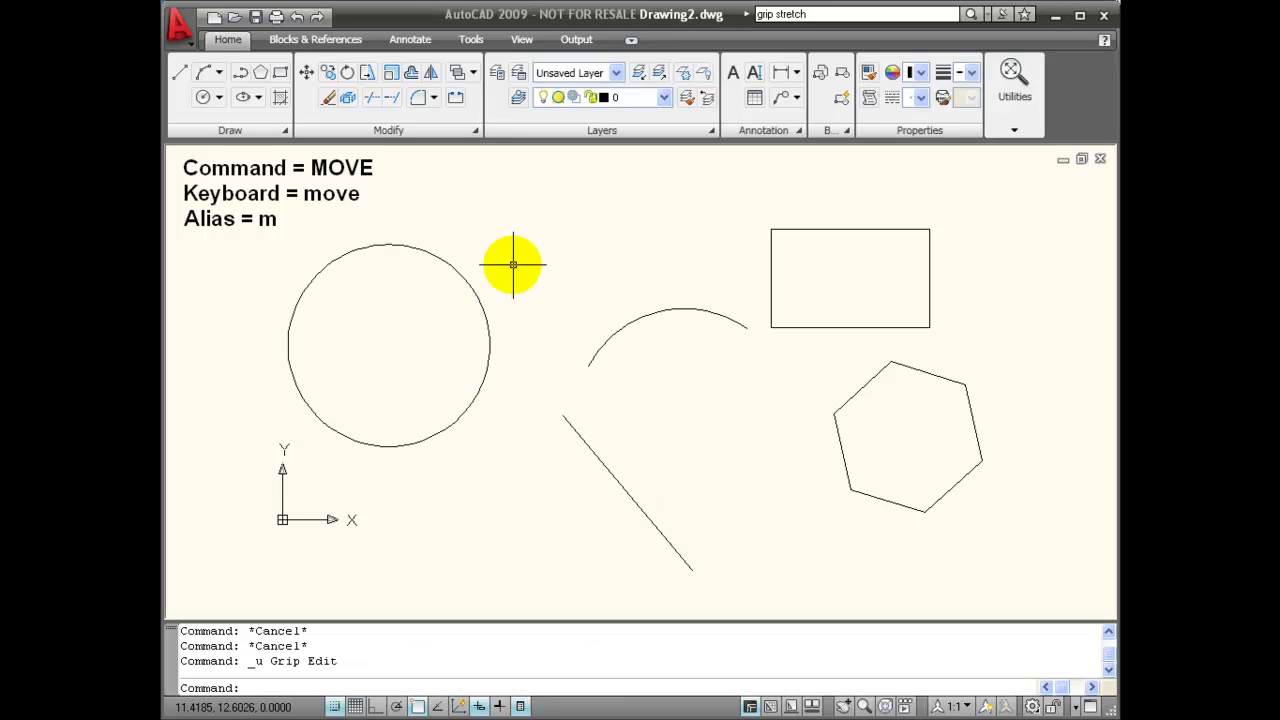
# Move the circle by its centre grip about 3.7 units at 34 degrees and clear the selection.
pyautogui.click(472, 290)
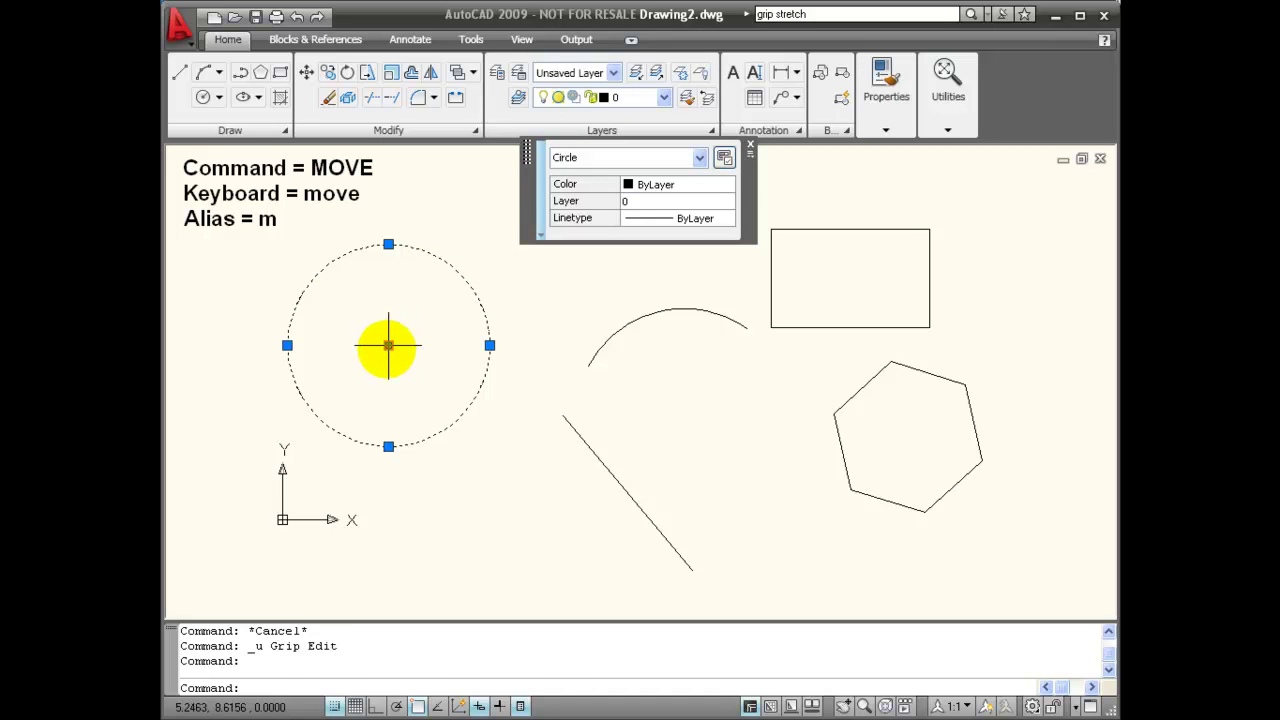
pyautogui.click(388, 345)
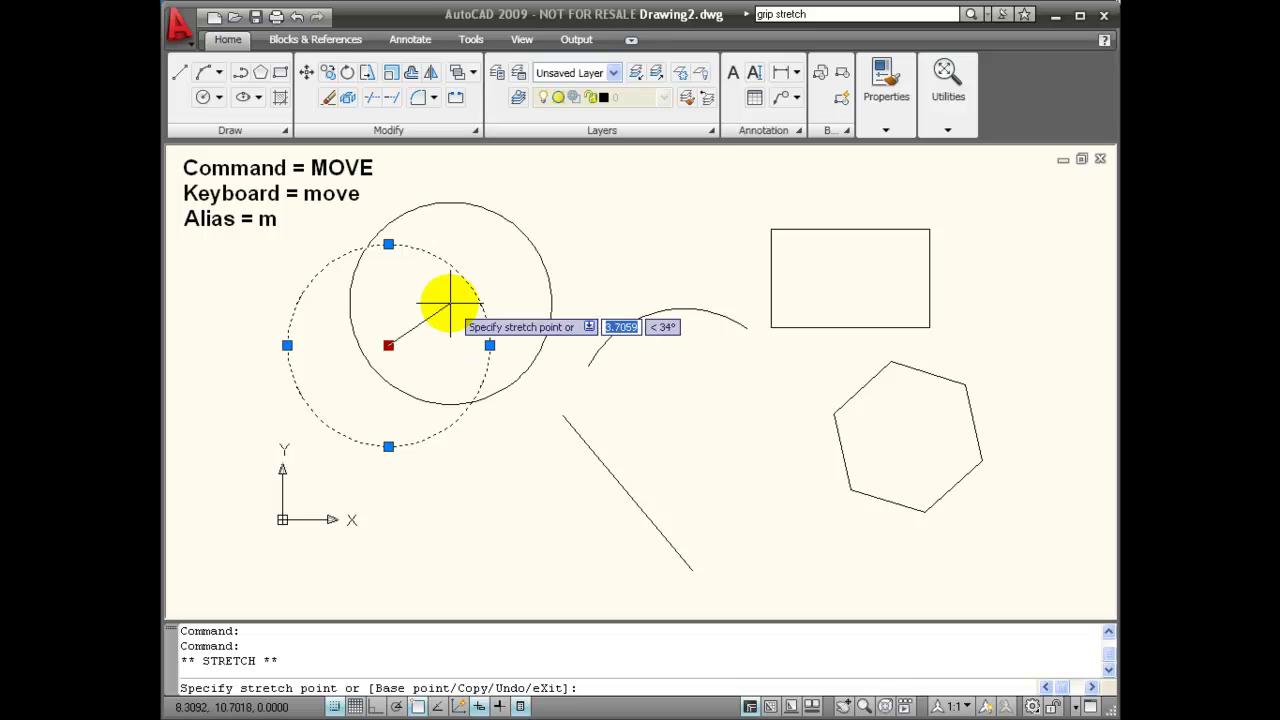
pyautogui.click(450, 302)
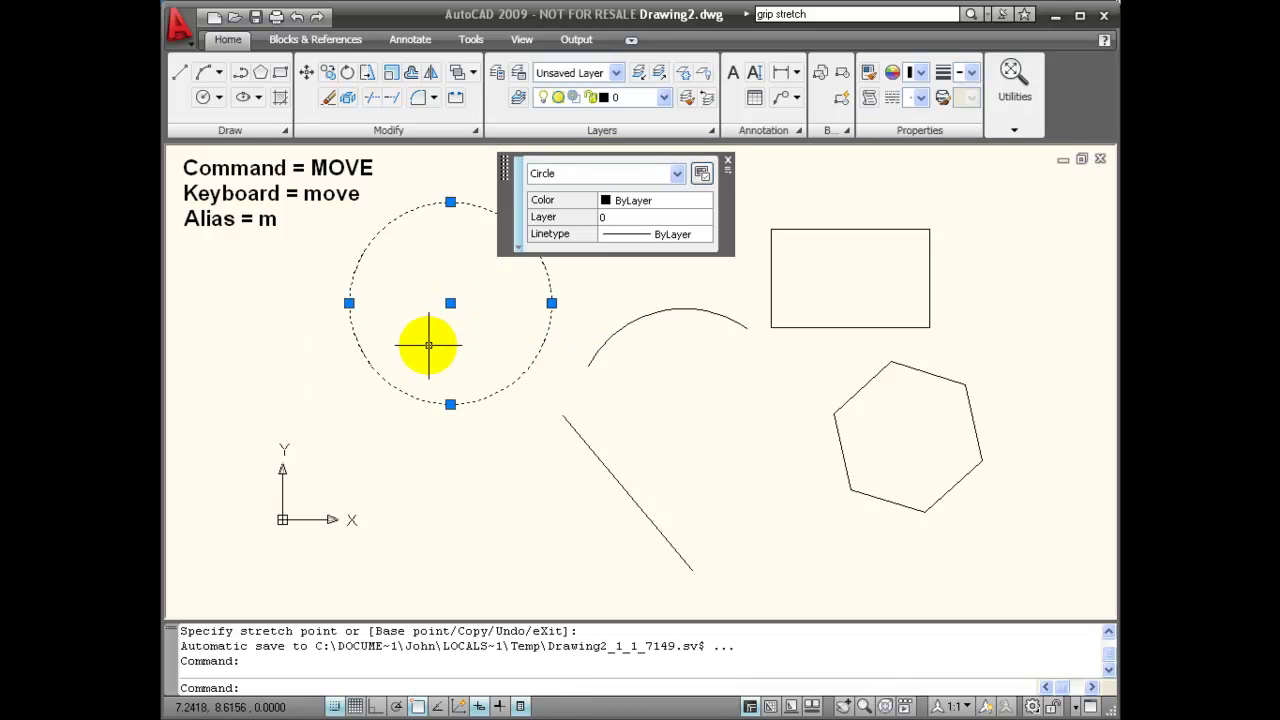
pyautogui.press('Escape')
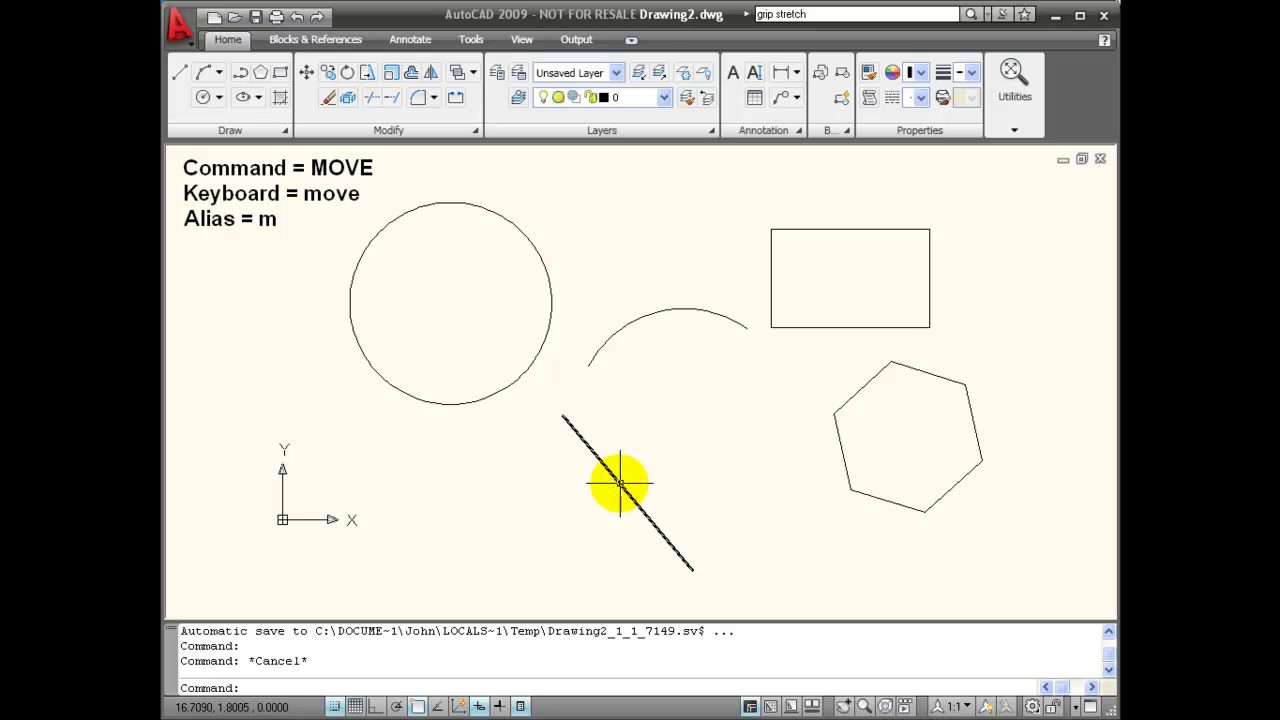
pyautogui.click(620, 483)
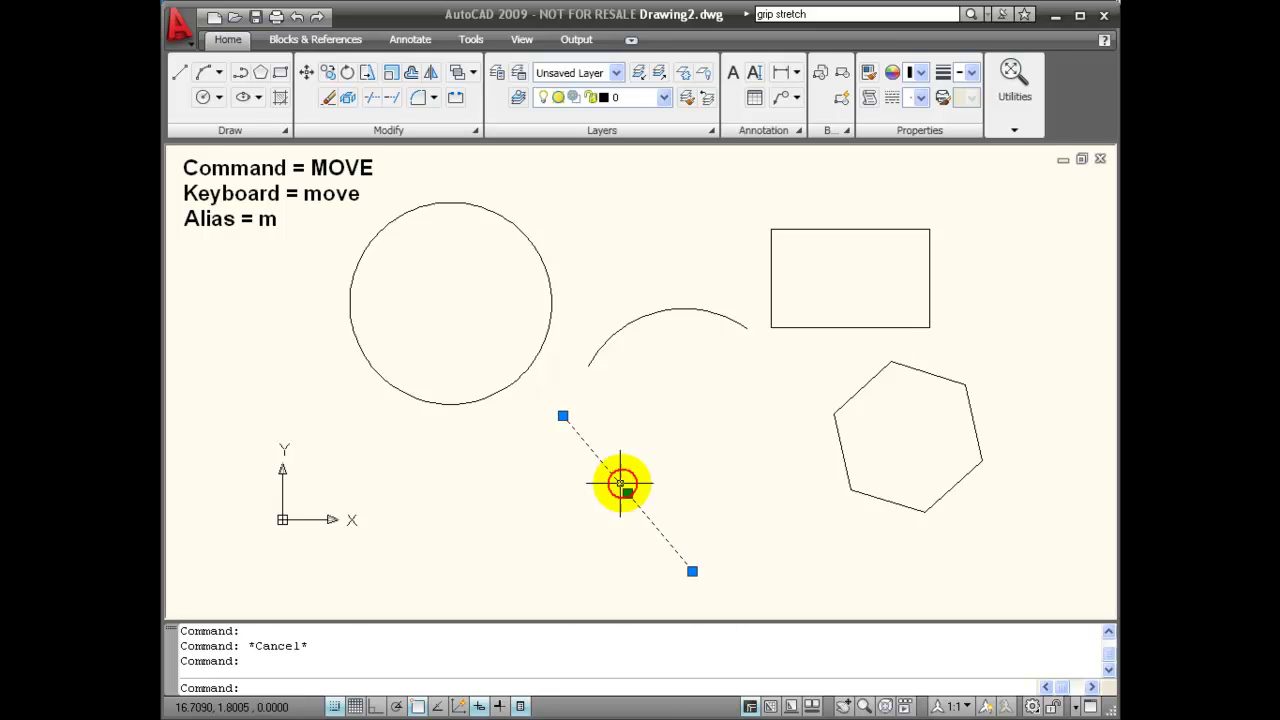
pyautogui.click(563, 415)
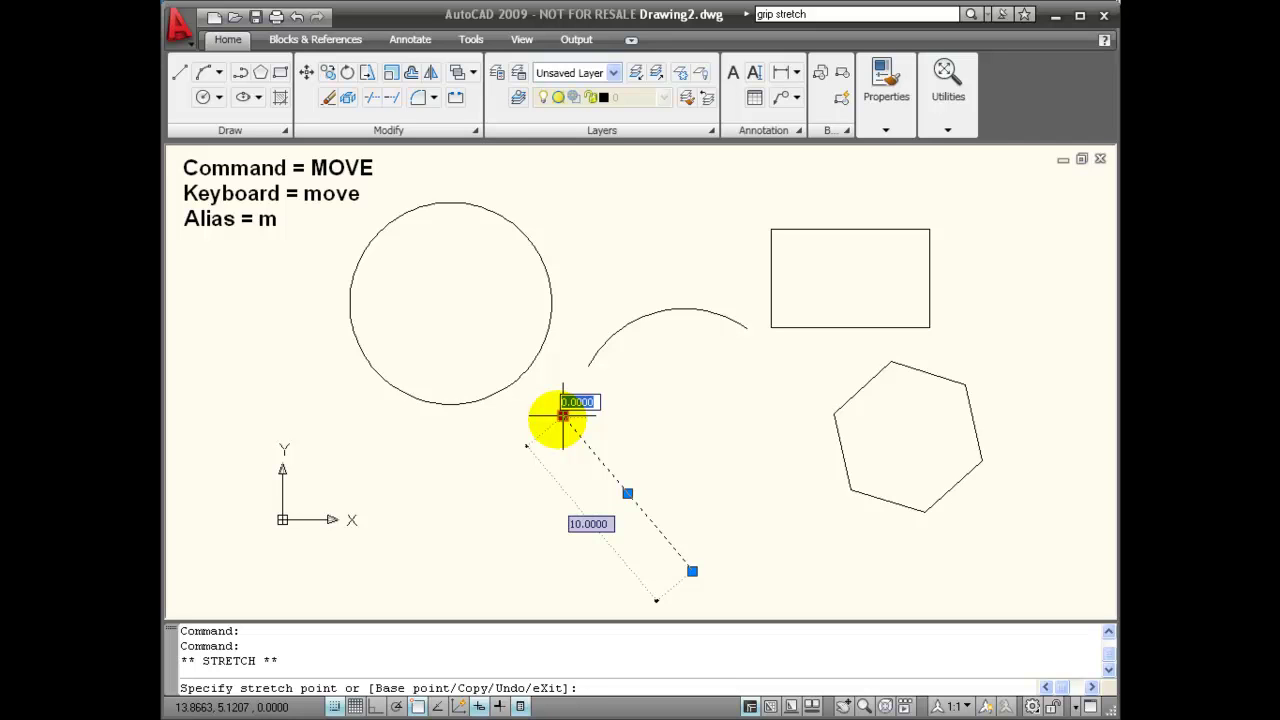
pyautogui.press('Escape')
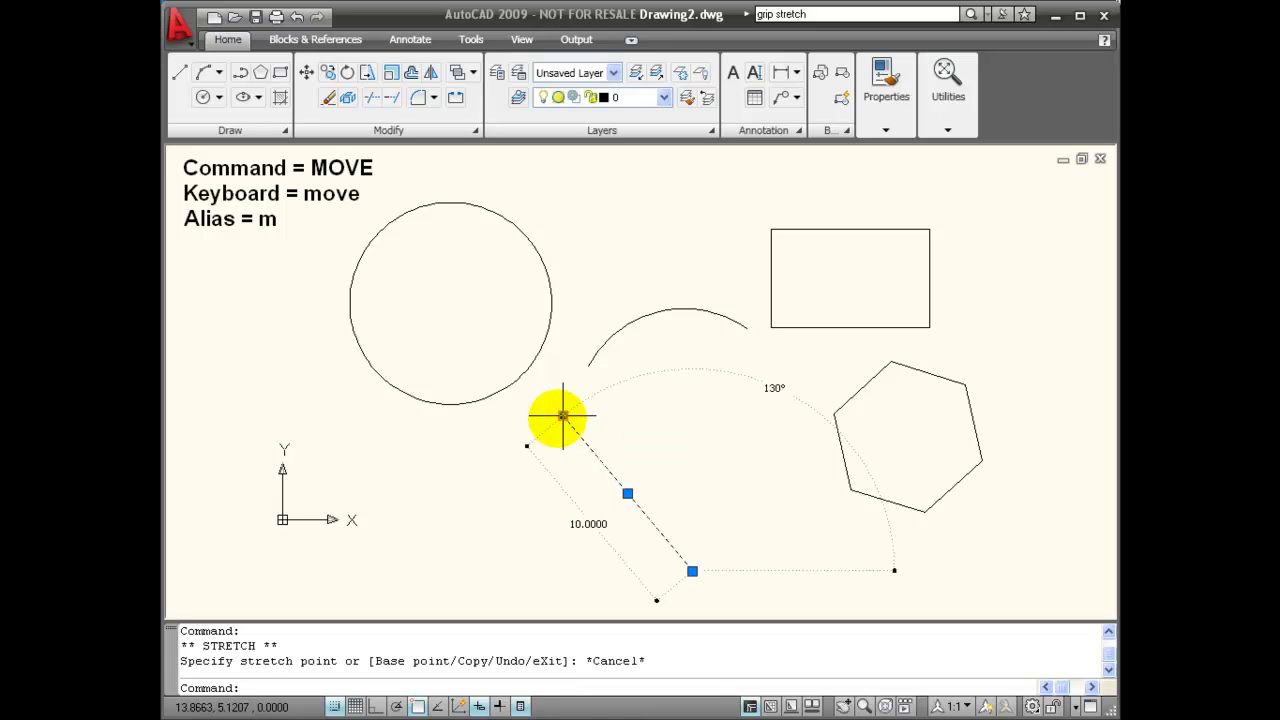
# Grip-move the diagonal line from its midpoint grip, using its lower endpoint as the base point, onto the hexagon's upper-left vertex, and clear the selection.
pyautogui.click(640, 489)
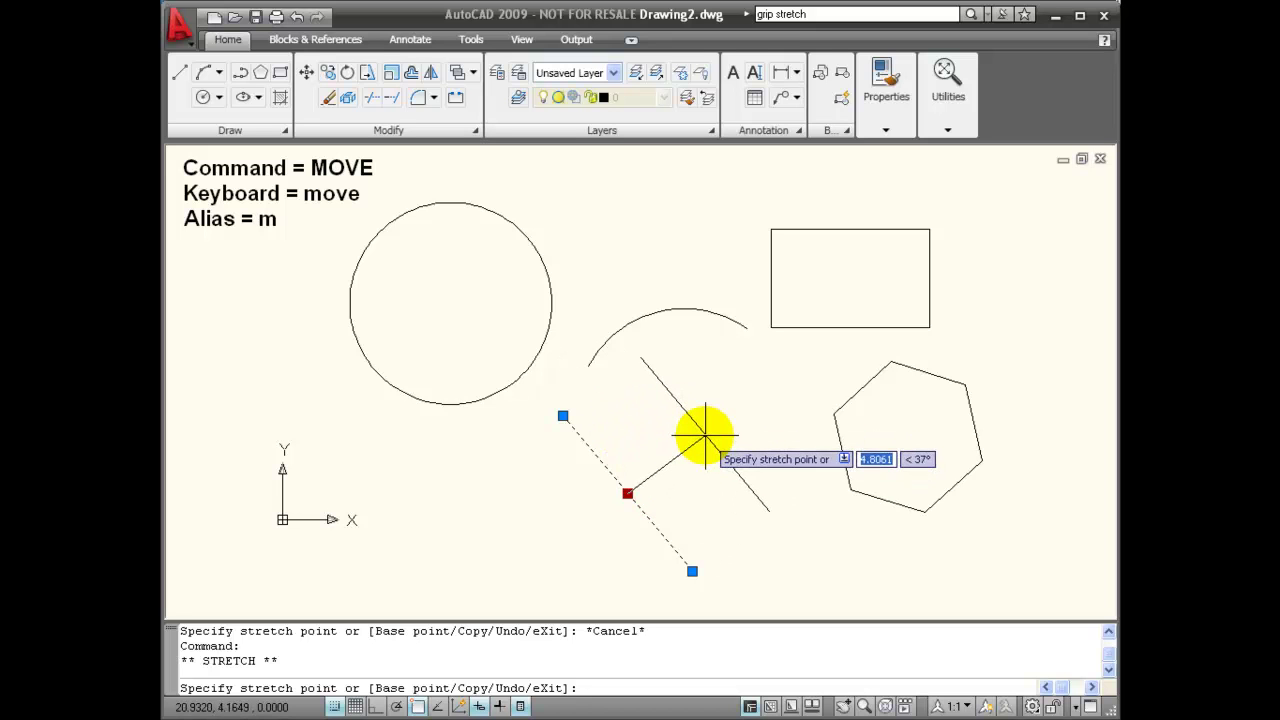
pyautogui.rightClick(701, 414)
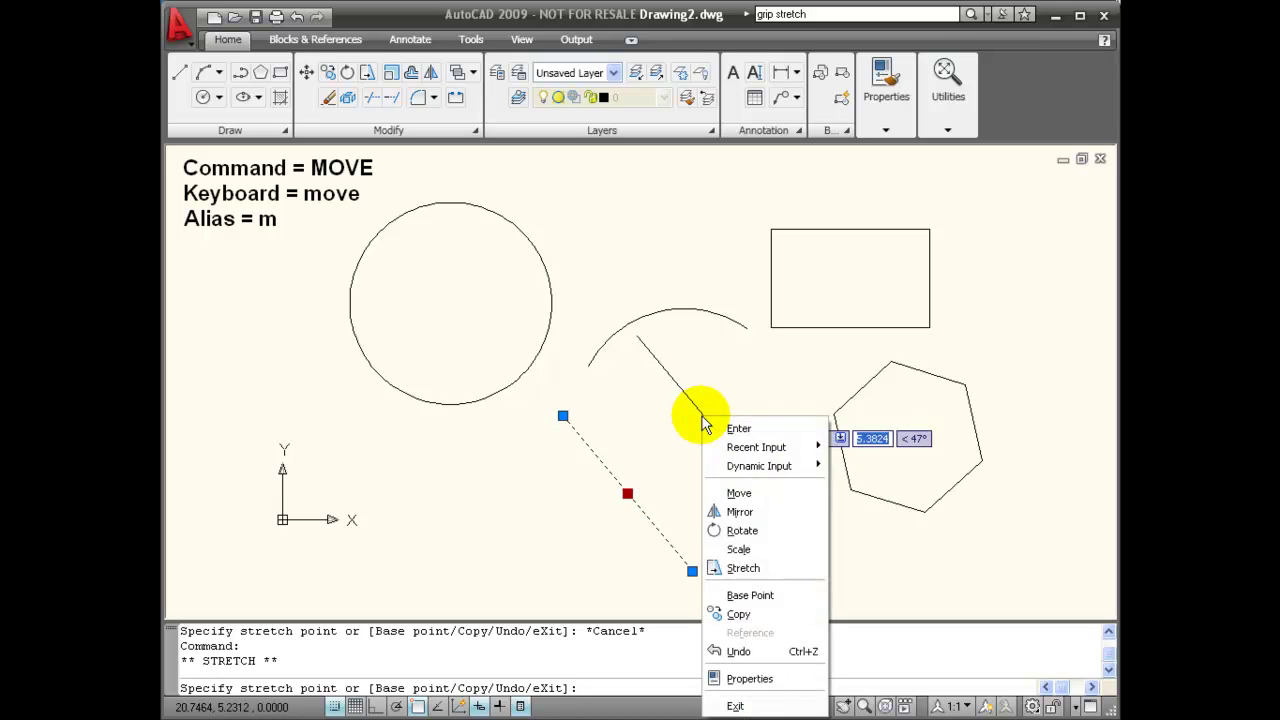
pyautogui.click(752, 592)
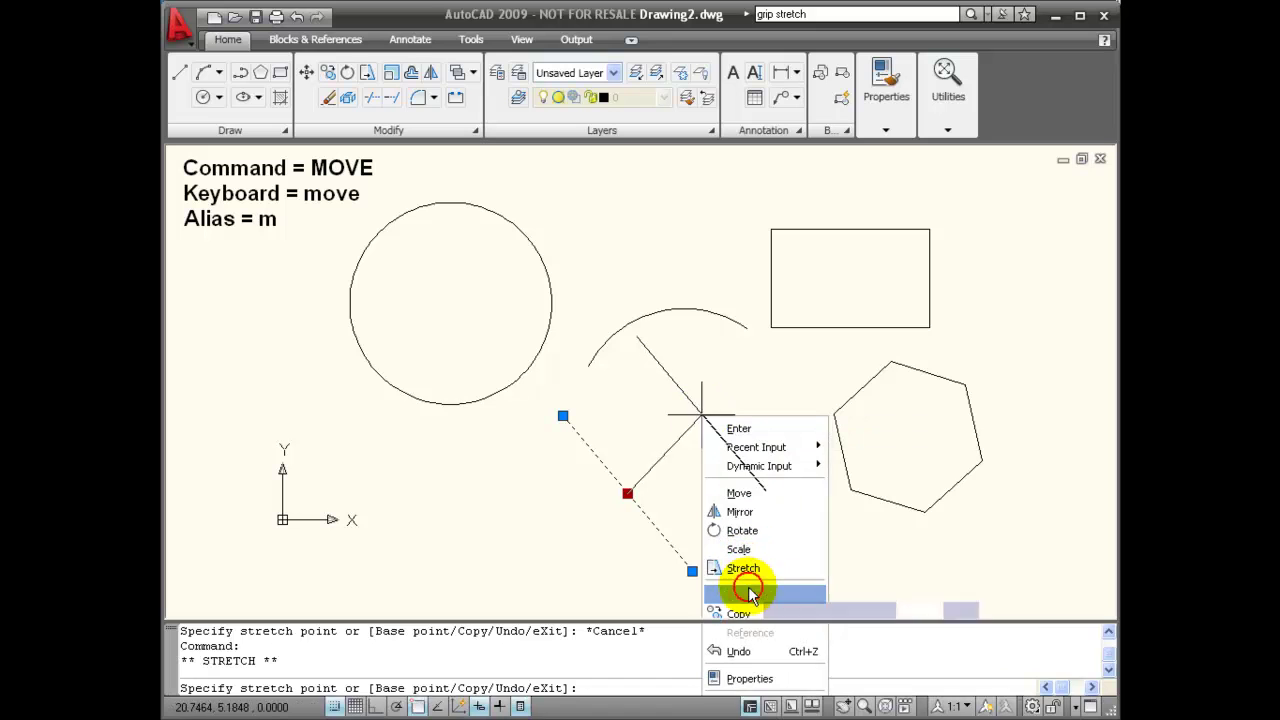
pyautogui.click(692, 571)
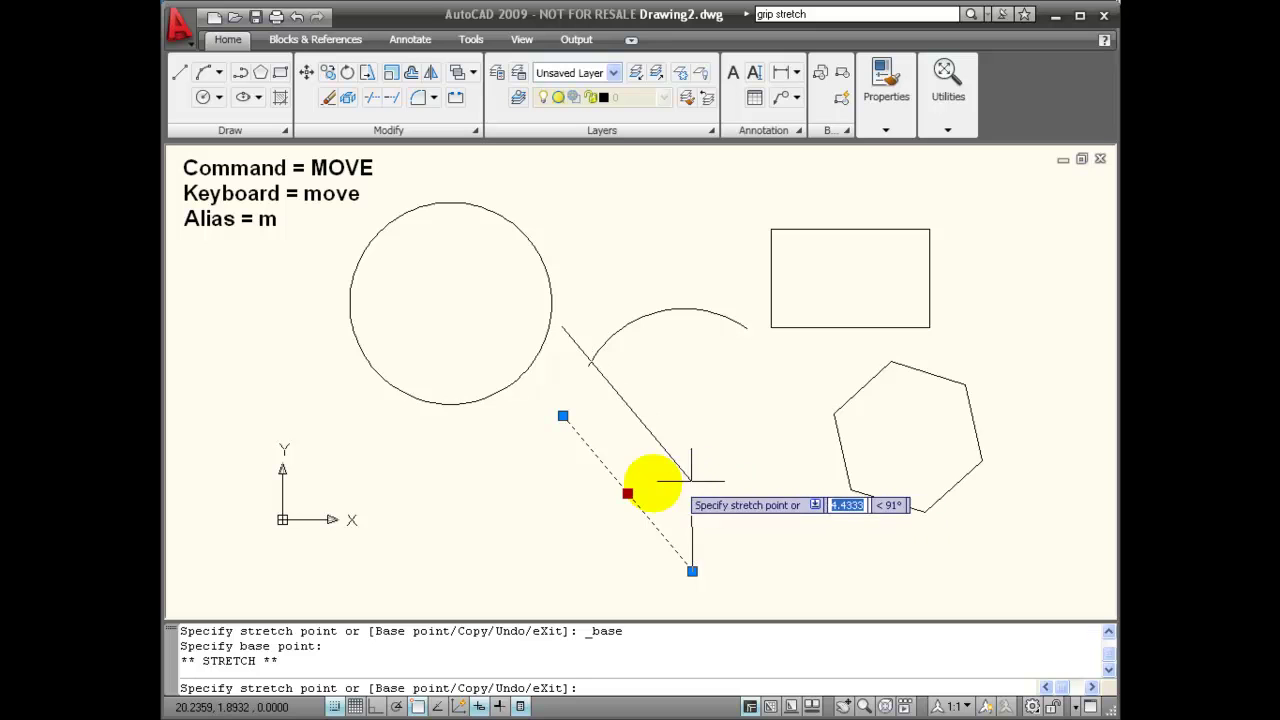
pyautogui.click(835, 412)
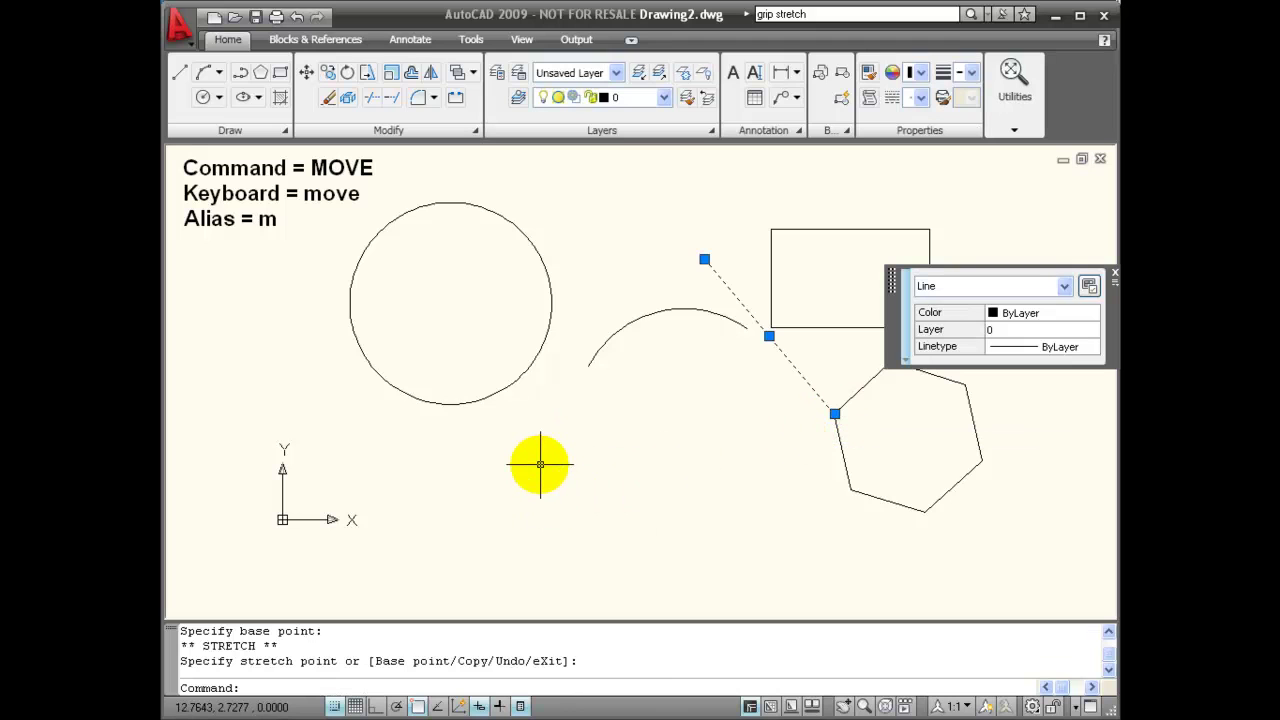
pyautogui.press('Escape')
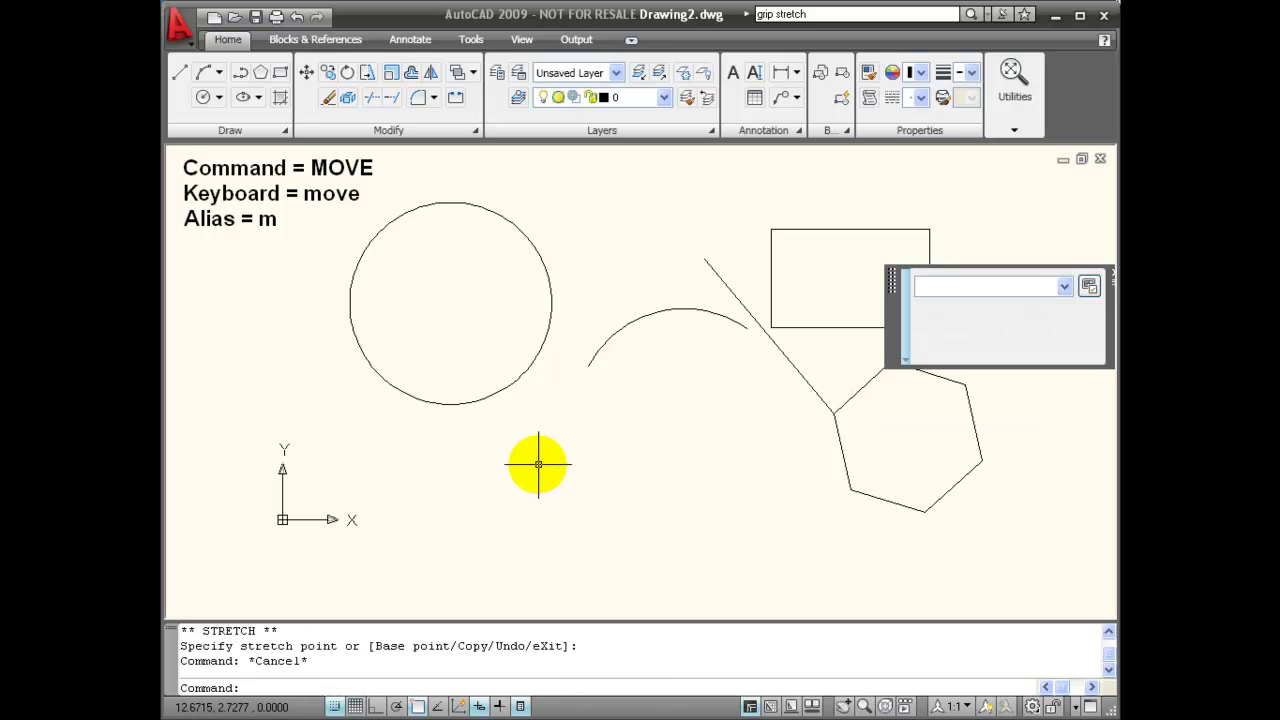